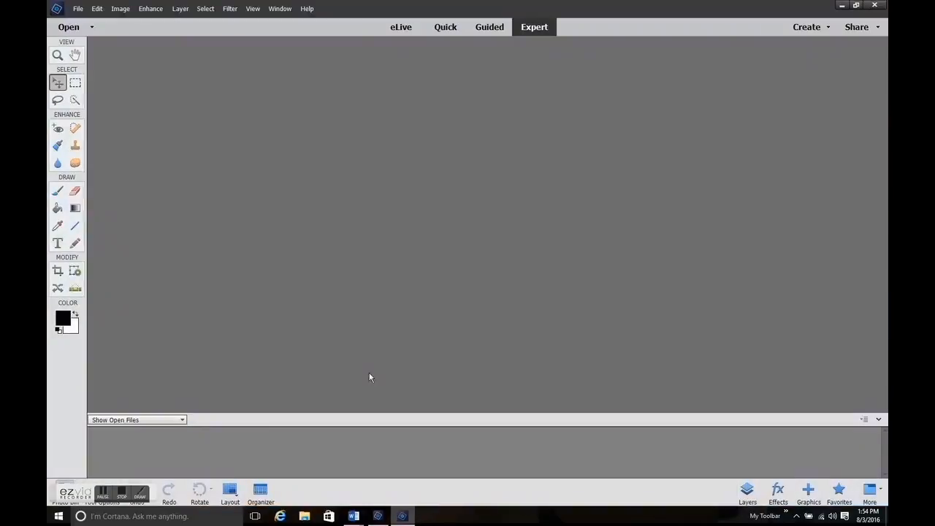
Switch the editor to Quick mode and open all the Custer State Park photos together.
{"action": "left_click", "coordinate": [446, 27]}
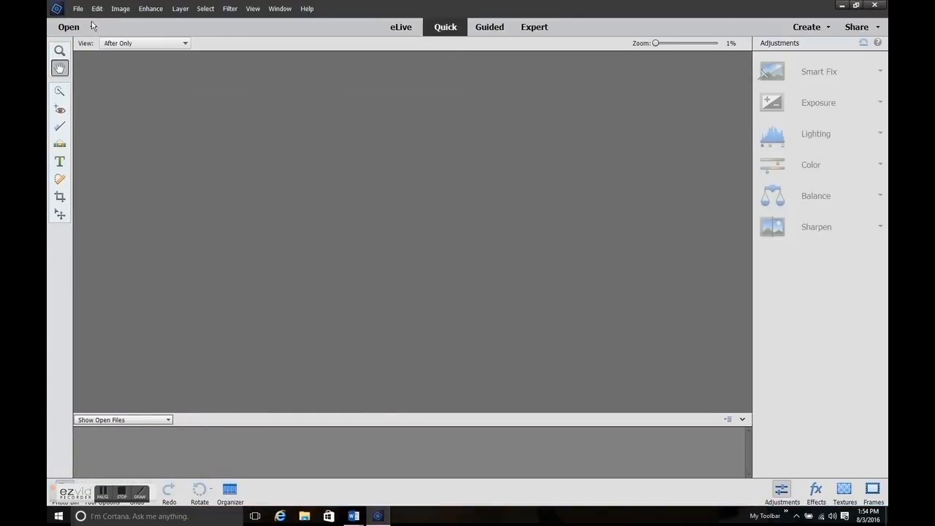
{"action": "left_click", "coordinate": [69, 27]}
{"action": "left_click", "coordinate": [286, 97]}
{"action": "key", "text": "ctrl+a"}
{"action": "left_click", "coordinate": [527, 271]}
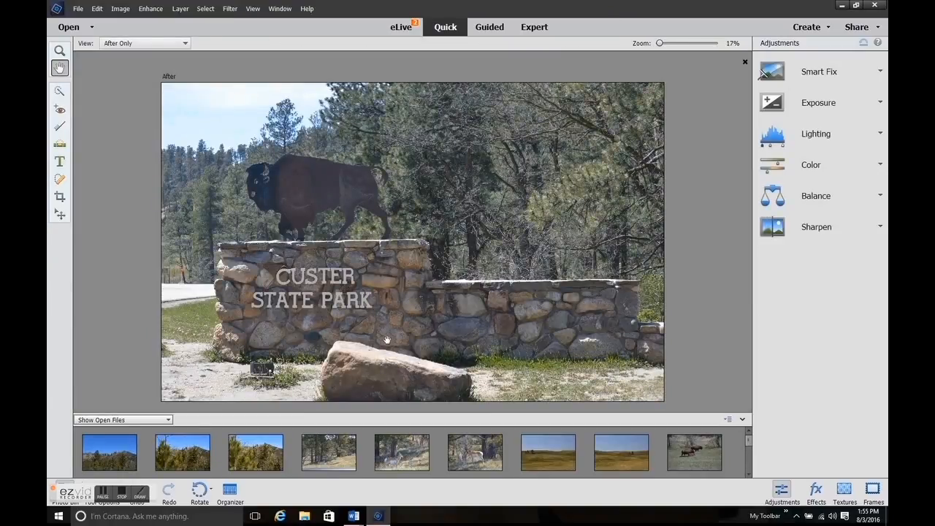
Look through the first row of open photos, from the mountain views and pronghorns to the prairie and first bison shot.
{"action": "left_click", "coordinate": [110, 450]}
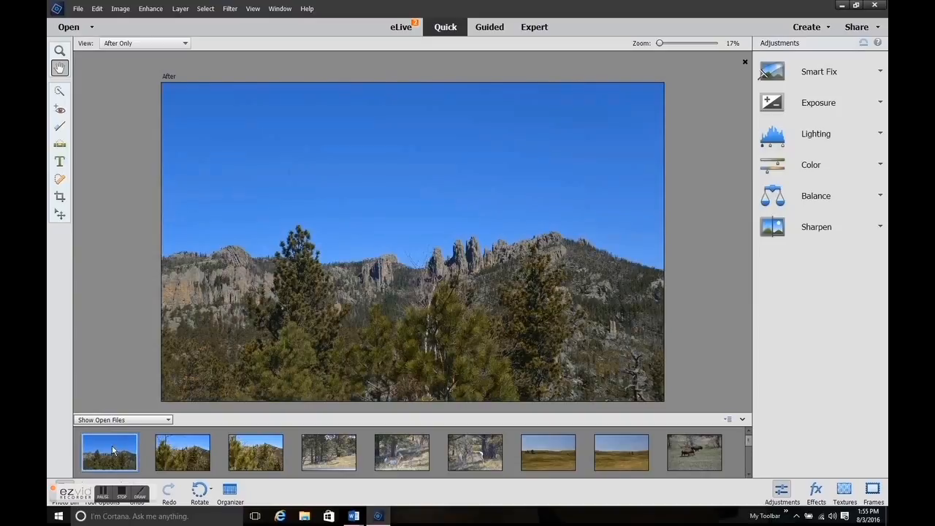
{"action": "left_click", "coordinate": [181, 447]}
{"action": "left_click", "coordinate": [251, 448]}
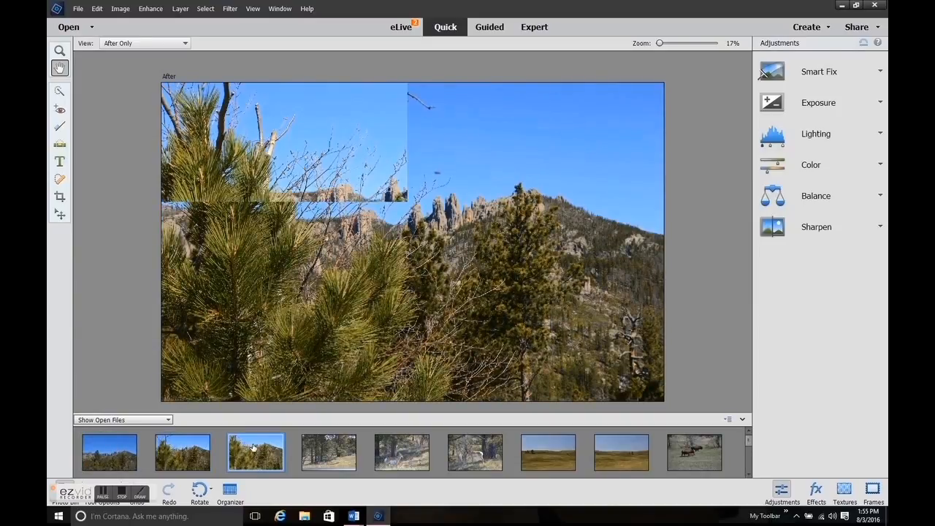
{"action": "left_click", "coordinate": [321, 450]}
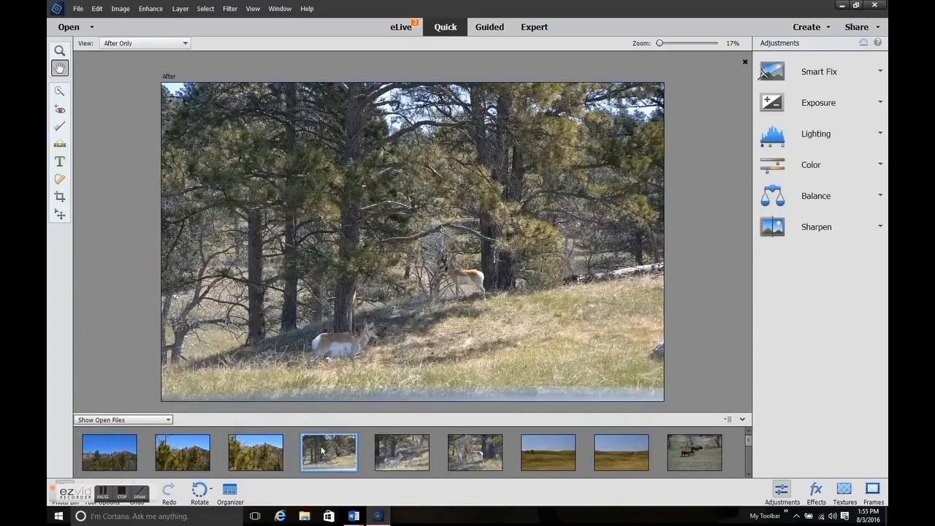
{"action": "left_click", "coordinate": [393, 449]}
{"action": "left_click", "coordinate": [468, 449]}
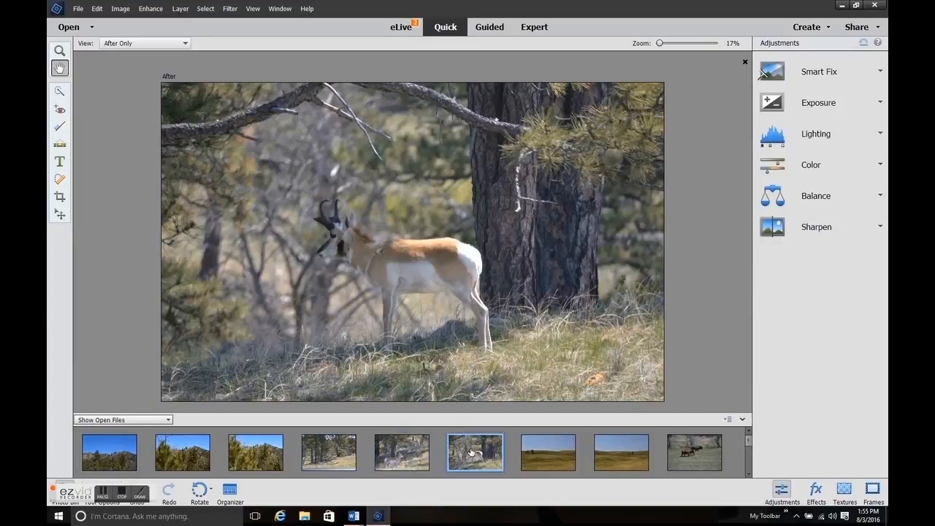
{"action": "left_click", "coordinate": [540, 451]}
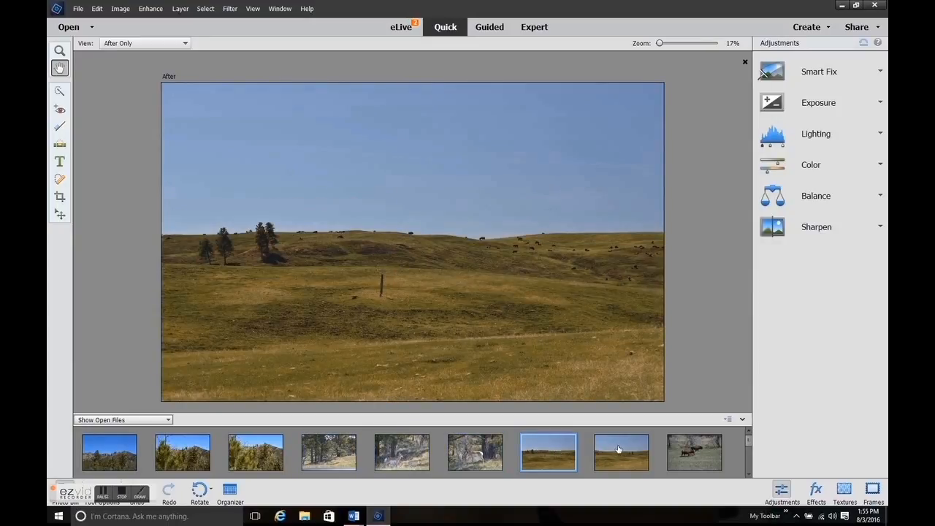
{"action": "left_click", "coordinate": [620, 449]}
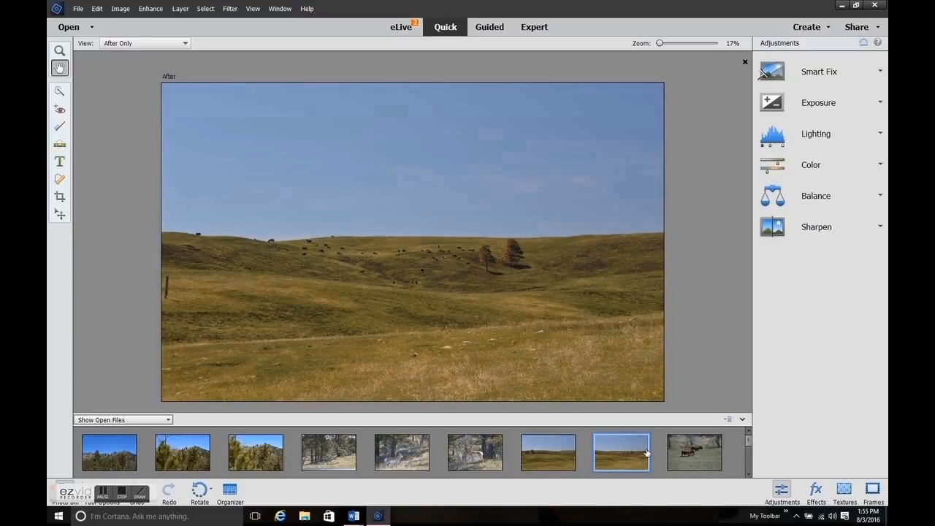
{"action": "left_click", "coordinate": [694, 452]}
Look through the second row of open photos, from the grazing bison herd to the first park sign shot.
{"action": "scroll", "coordinate": [747, 443], "scroll_direction": "down", "scroll_amount": 2}
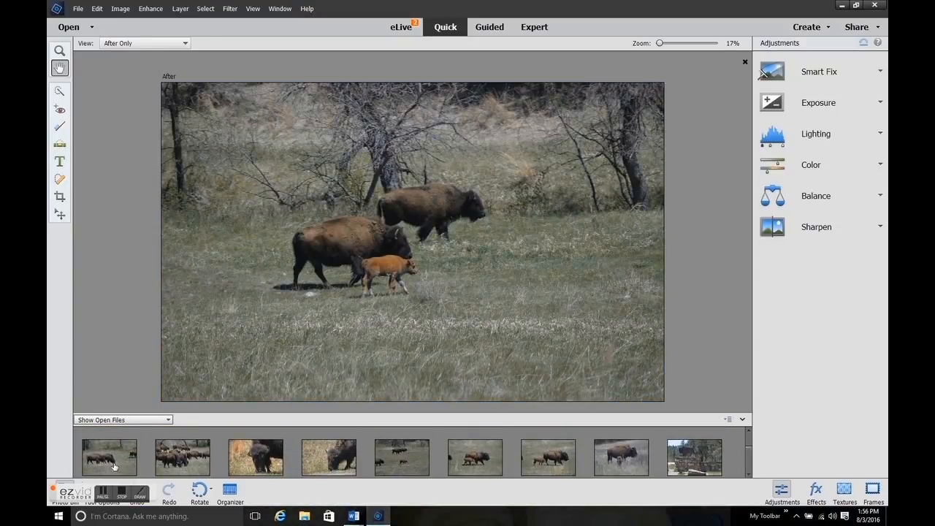
{"action": "left_click", "coordinate": [115, 468]}
{"action": "left_click", "coordinate": [173, 463]}
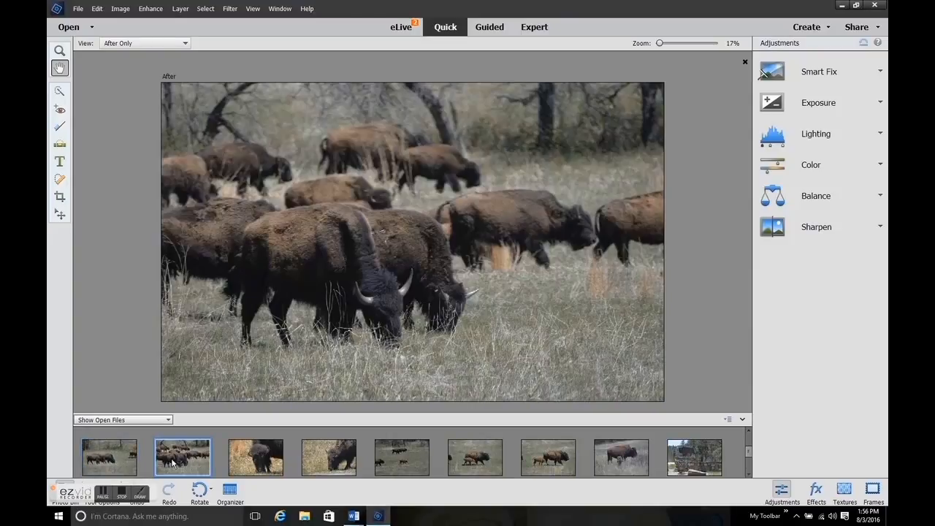
{"action": "left_click", "coordinate": [241, 460]}
{"action": "left_click", "coordinate": [333, 460]}
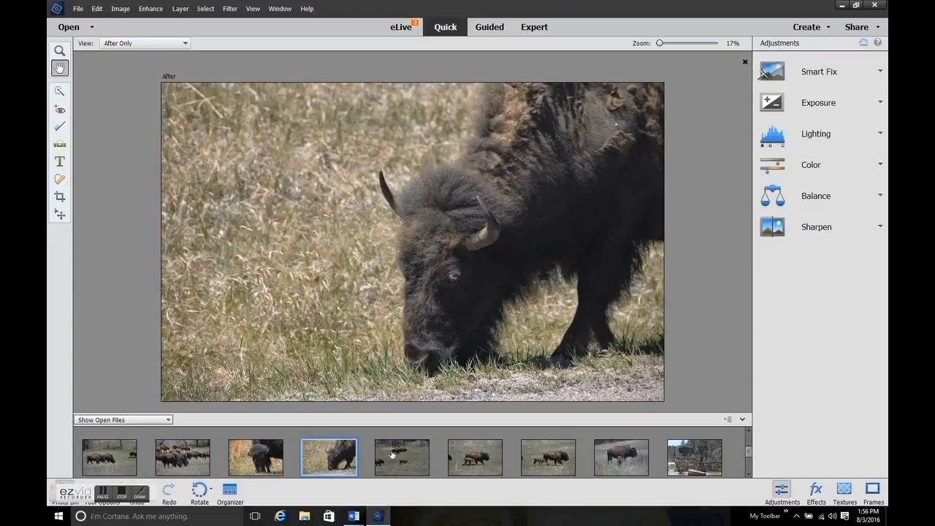
{"action": "left_click", "coordinate": [404, 457]}
{"action": "left_click", "coordinate": [472, 453]}
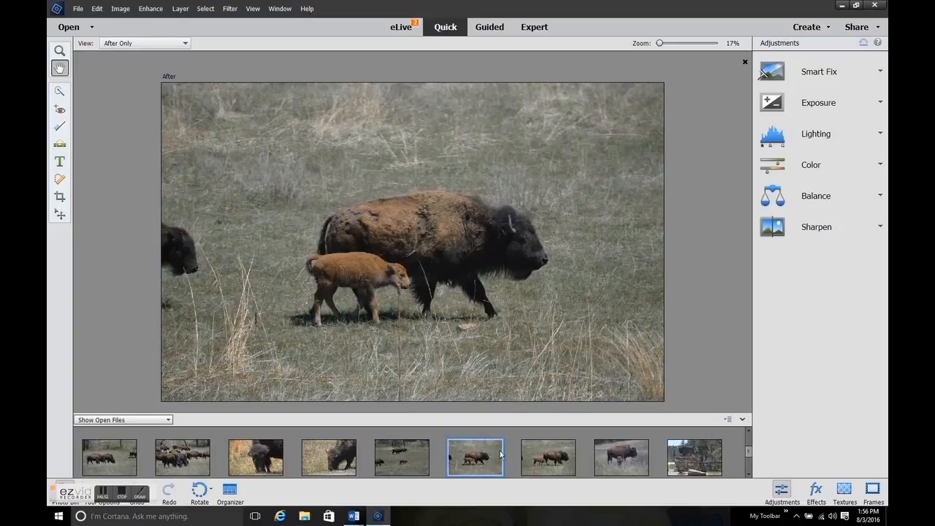
{"action": "left_click", "coordinate": [544, 453]}
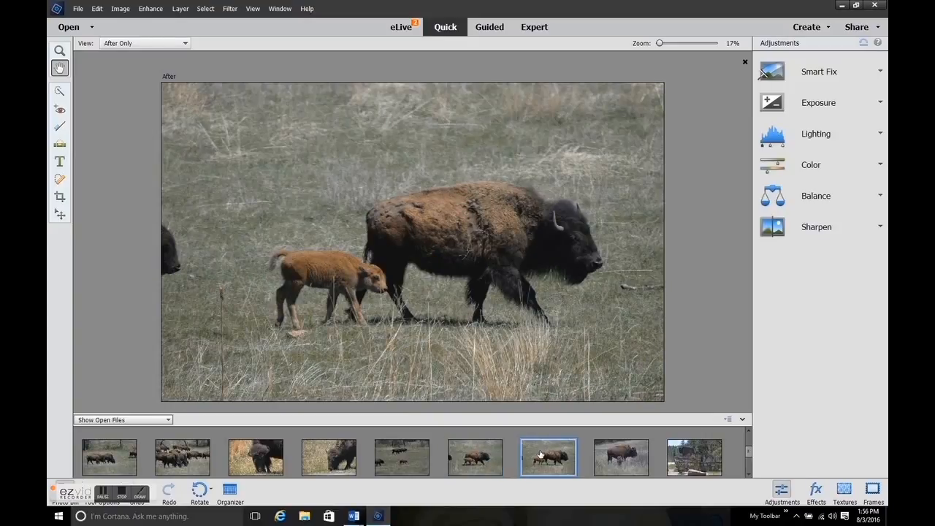
{"action": "left_click", "coordinate": [632, 457]}
{"action": "left_click", "coordinate": [694, 457]}
Compare the two Custer State Park sign photos and close the last one.
{"action": "scroll", "coordinate": [701, 457], "scroll_direction": "down", "scroll_amount": 1}
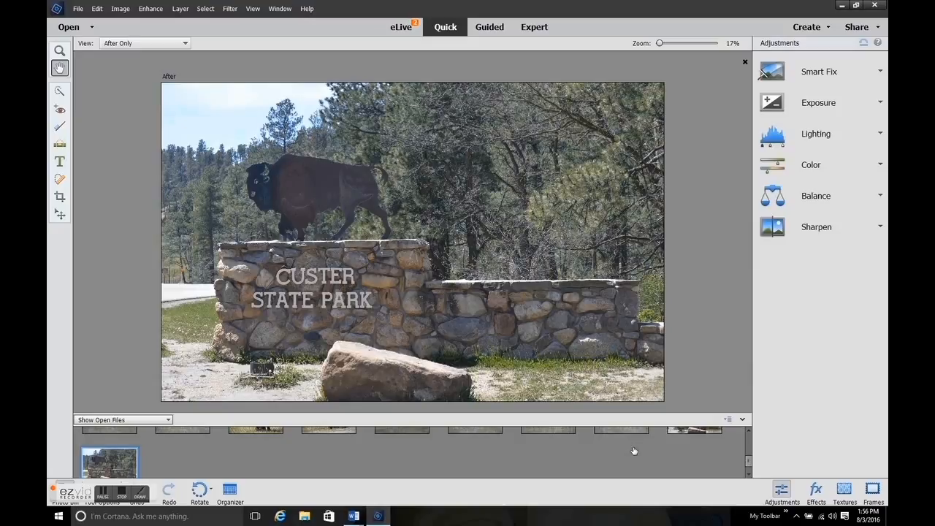
{"action": "scroll", "coordinate": [634, 451], "scroll_direction": "up", "scroll_amount": 1}
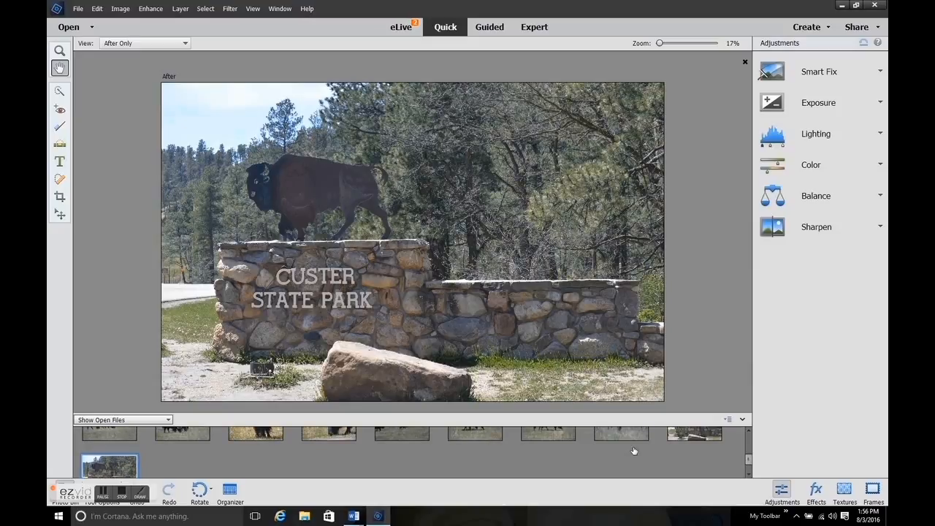
{"action": "scroll", "coordinate": [634, 450], "scroll_direction": "up", "scroll_amount": 2}
{"action": "left_click", "coordinate": [693, 446]}
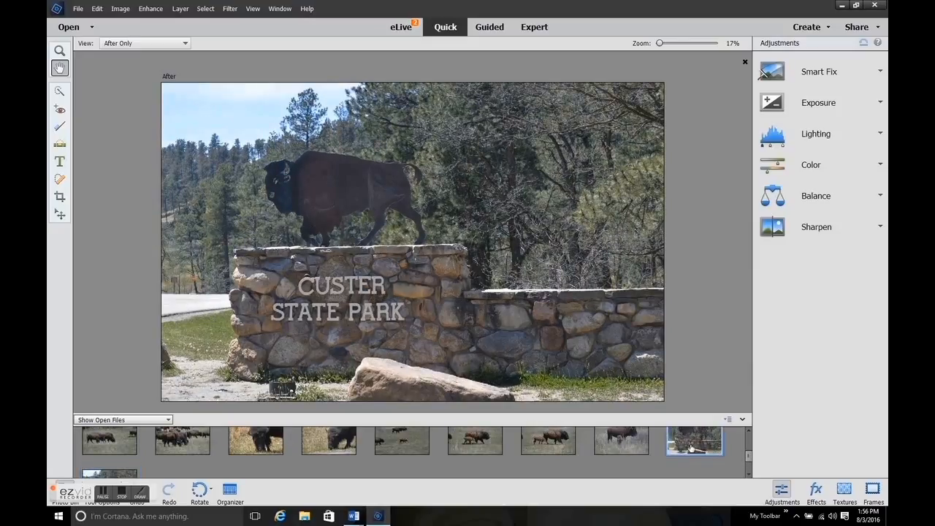
{"action": "scroll", "coordinate": [613, 456], "scroll_direction": "down", "scroll_amount": 2}
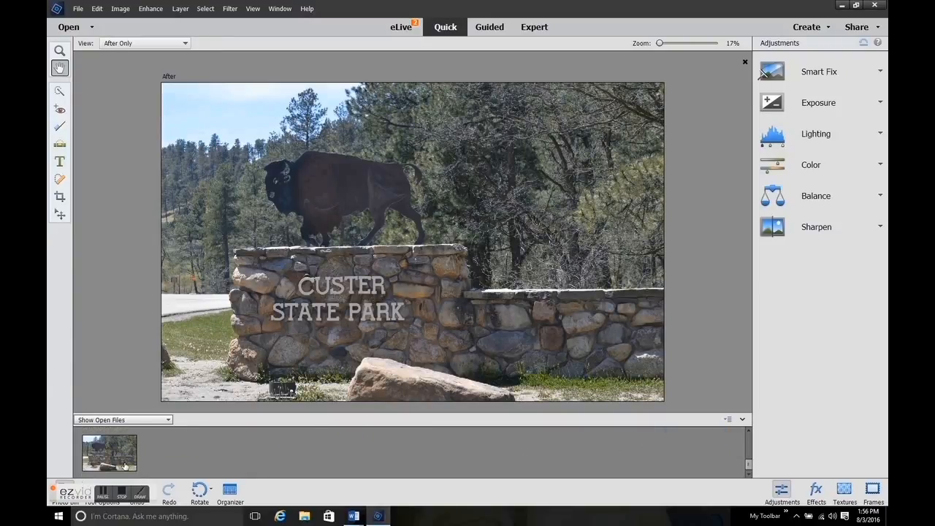
{"action": "left_click", "coordinate": [124, 464]}
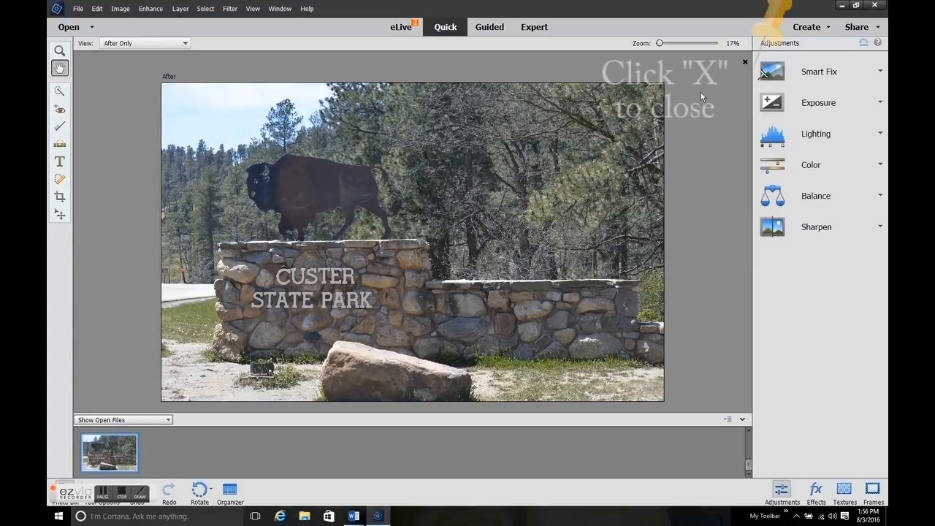
{"action": "left_click", "coordinate": [744, 62]}
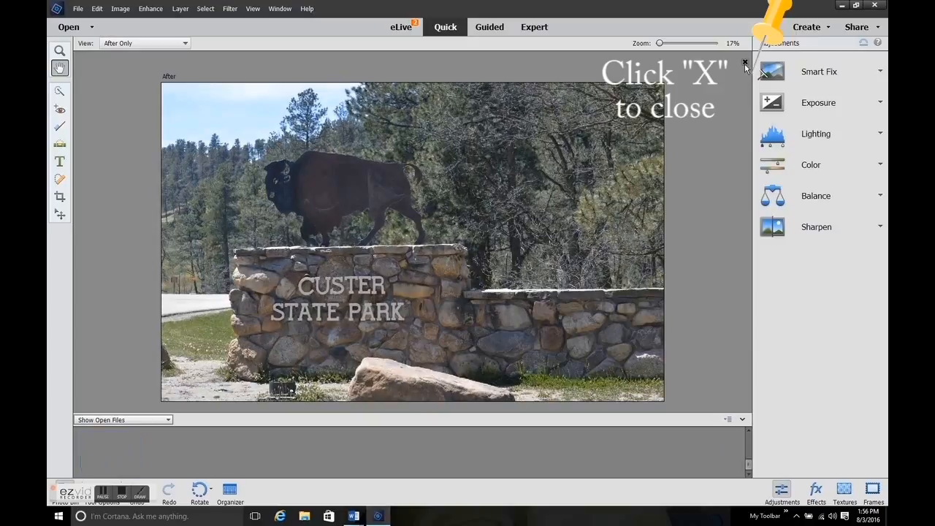
In File Explorer, open the Custer St Park folder under Desktop, 2016 5 Western NP Trip, 5 South Dakota.
{"action": "left_click", "coordinate": [305, 516]}
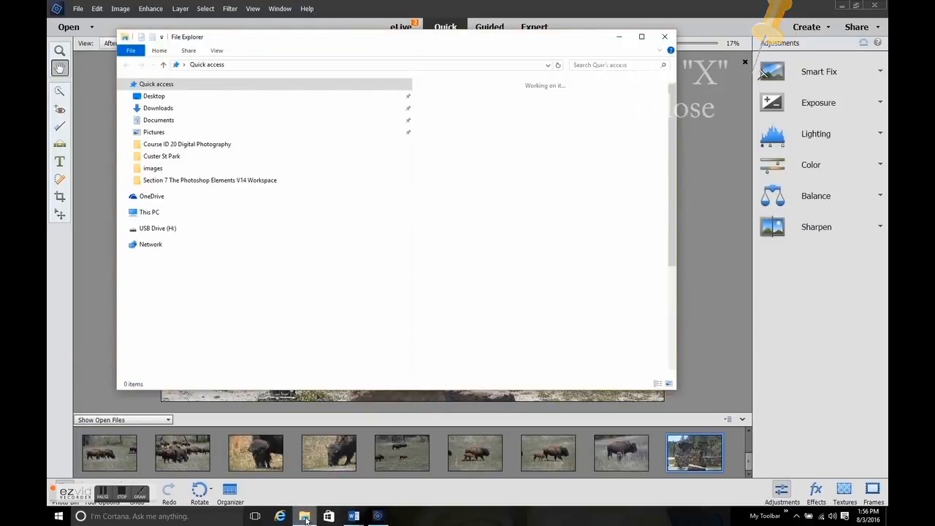
{"action": "left_click", "coordinate": [241, 97]}
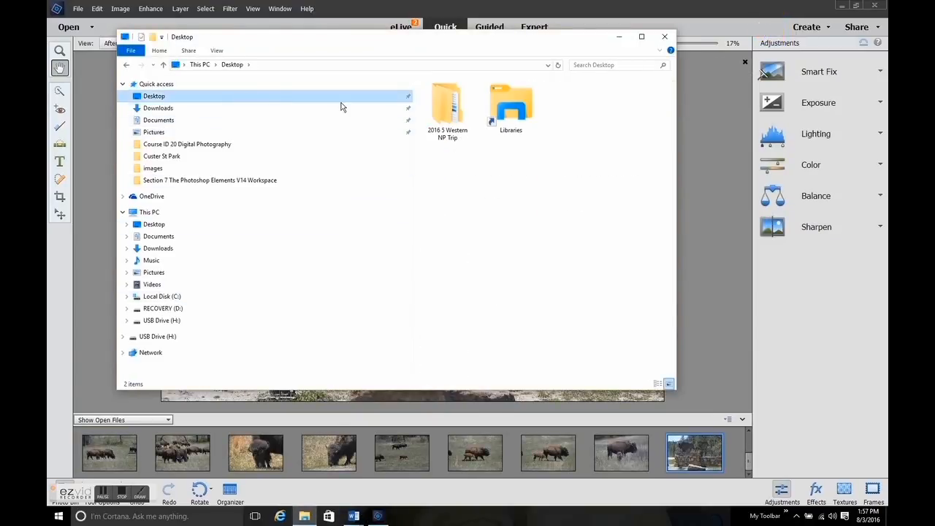
{"action": "double_click", "coordinate": [445, 107]}
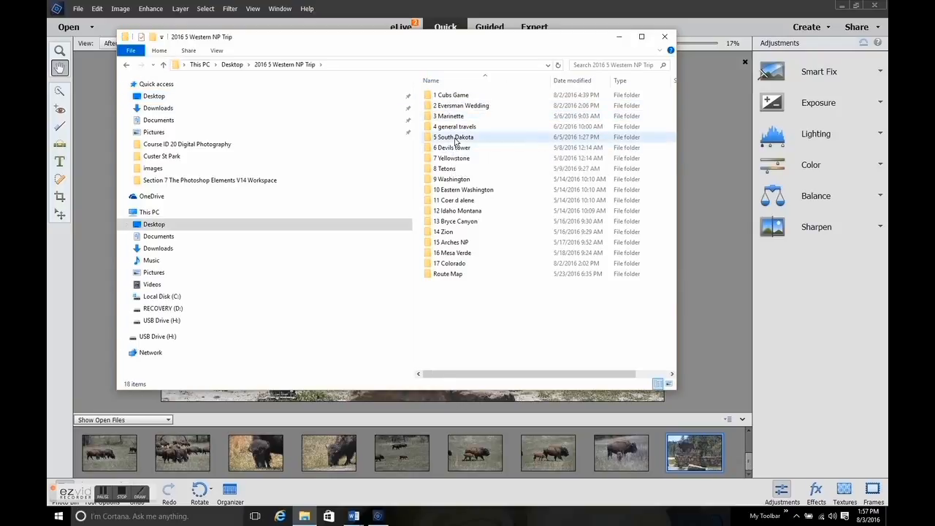
{"action": "double_click", "coordinate": [453, 136]}
{"action": "double_click", "coordinate": [451, 106]}
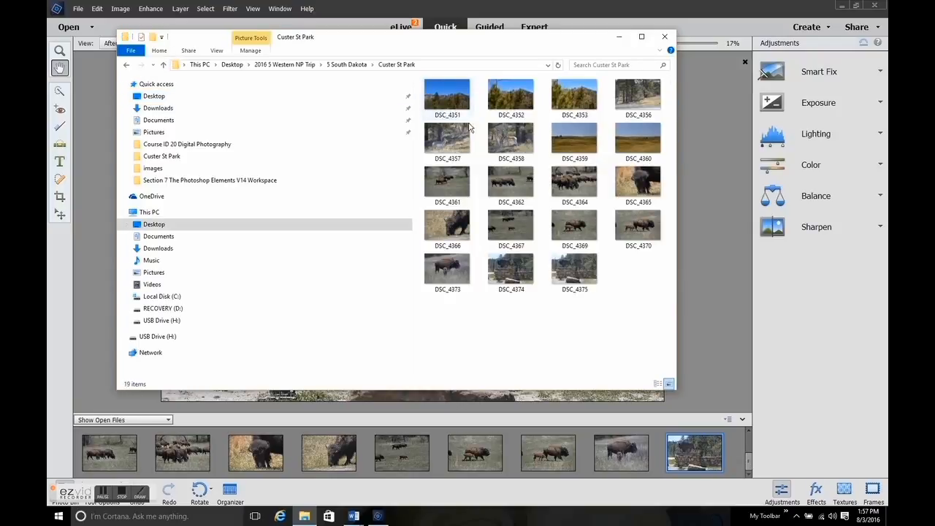
Check the sign photo still open in the editor, then delete the duplicate DSC_4375 from the Custer St Park folder.
{"action": "left_click", "coordinate": [566, 271]}
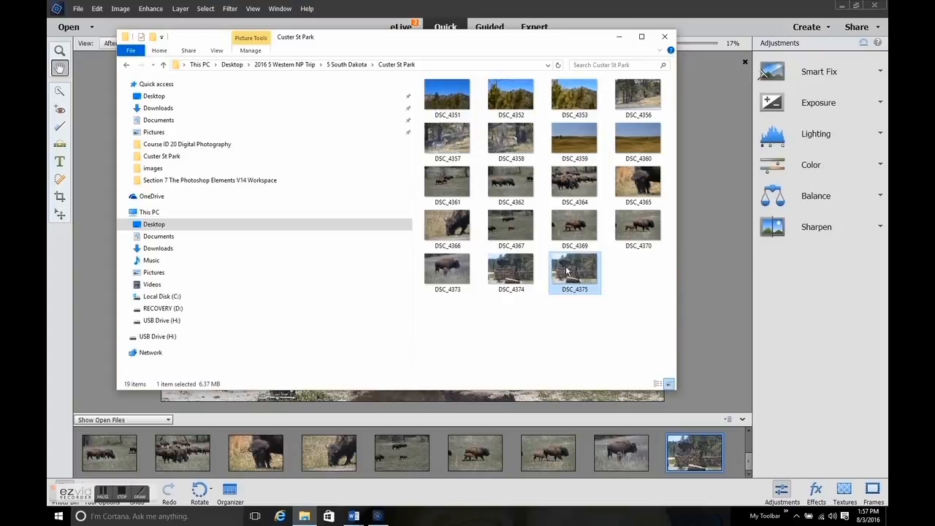
{"action": "left_click", "coordinate": [689, 456]}
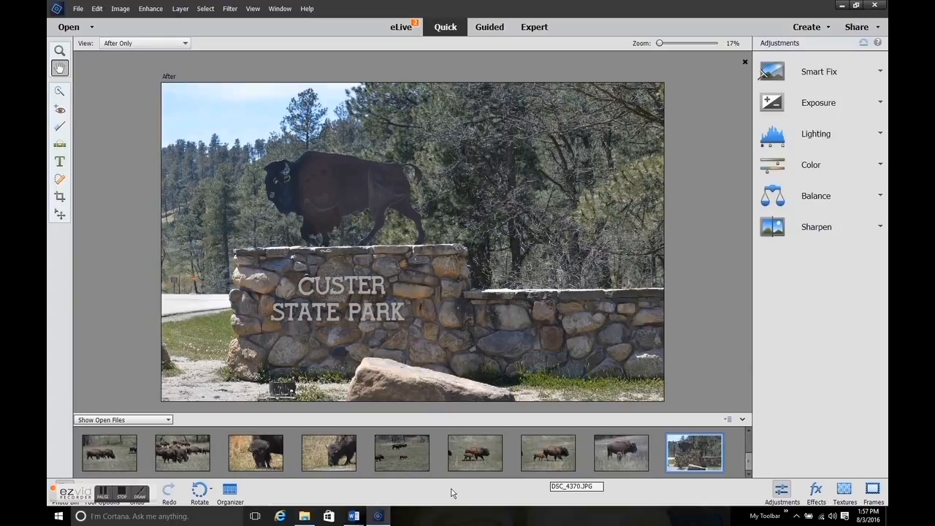
{"action": "key", "text": "alt+Tab"}
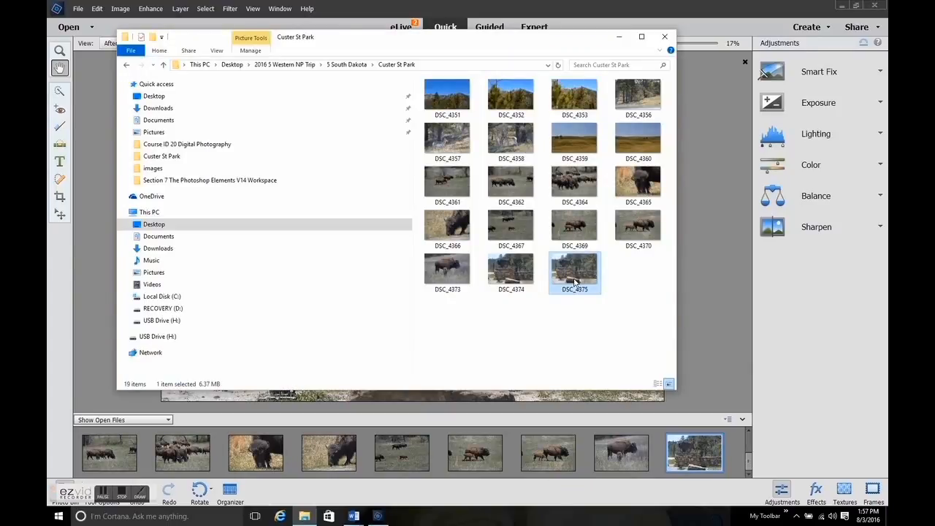
{"action": "key", "text": "Delete"}
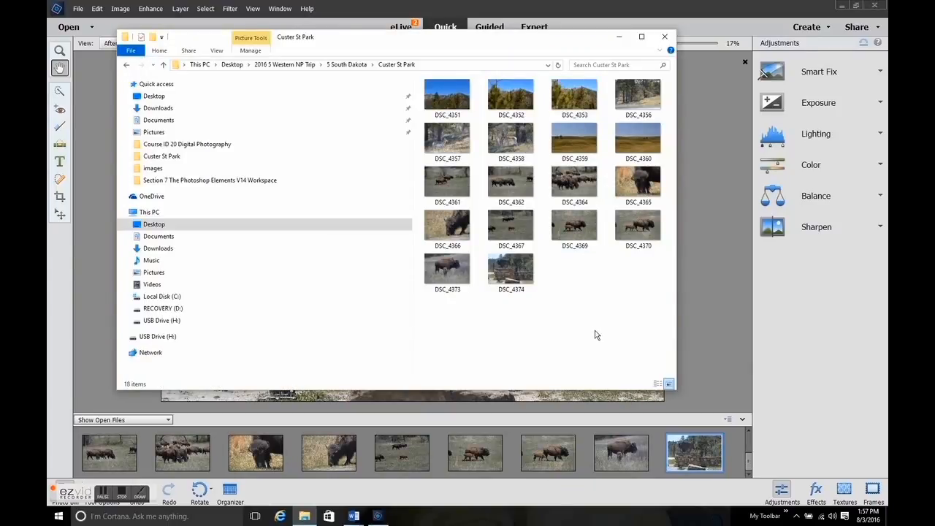
Return to Photoshop Elements and close the first of the two similar prairie photos.
{"action": "left_click", "coordinate": [715, 337]}
{"action": "scroll", "coordinate": [576, 438], "scroll_direction": "up", "scroll_amount": 3}
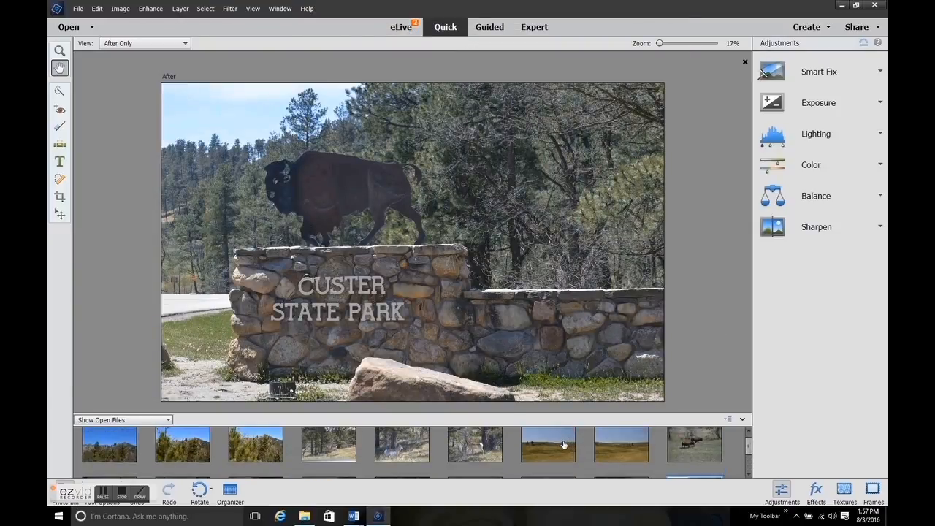
{"action": "left_click", "coordinate": [563, 444]}
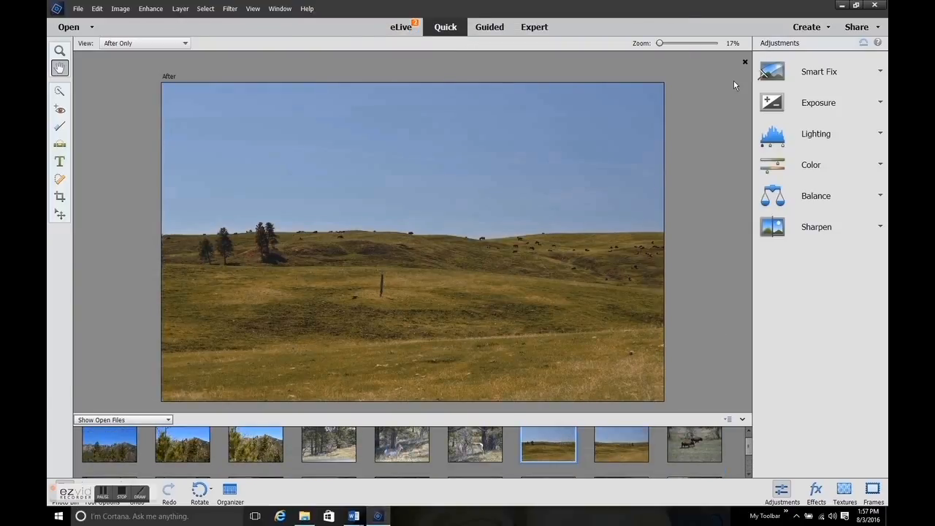
{"action": "left_click", "coordinate": [745, 63]}
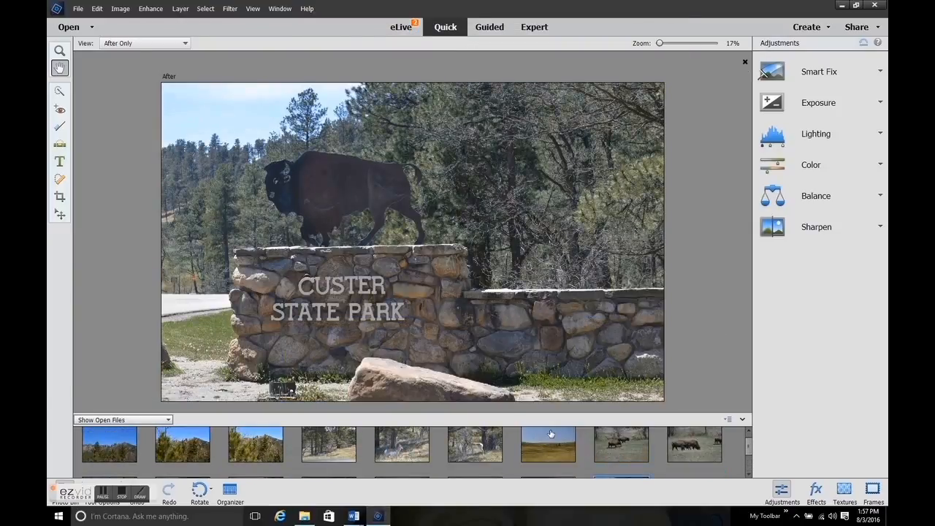
{"action": "left_click", "coordinate": [304, 517]}
{"action": "left_click", "coordinate": [539, 449]}
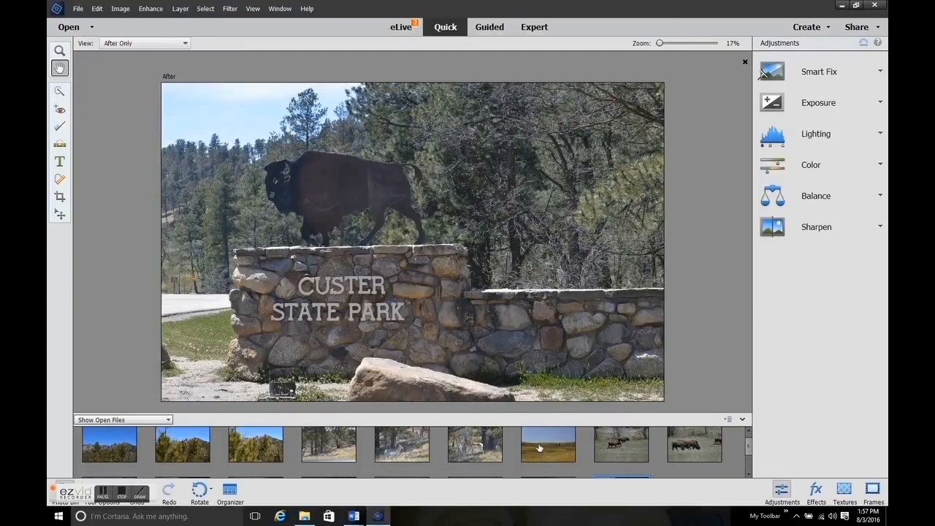
{"action": "left_click", "coordinate": [539, 448]}
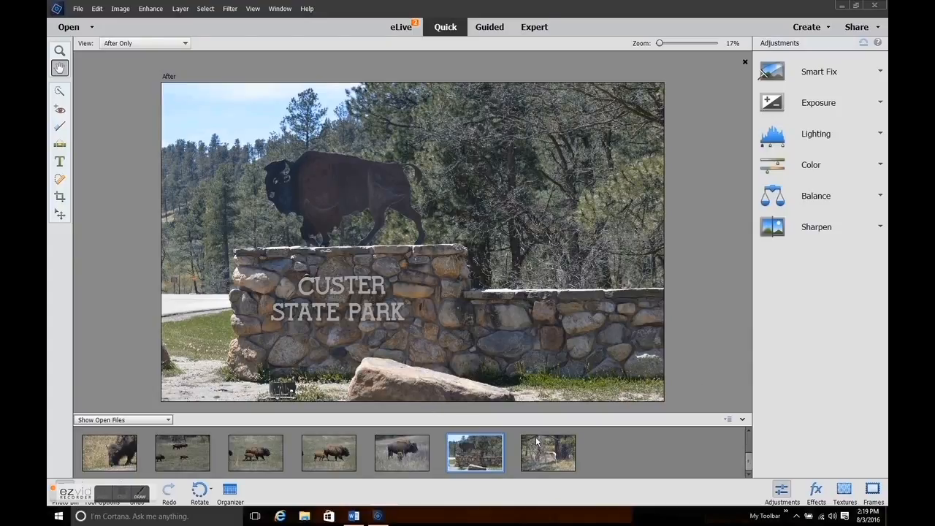
Display the standing pronghorn photo DSC_4358.JPG and set its view to Before & After - Horizontal.
{"action": "left_click", "coordinate": [557, 455]}
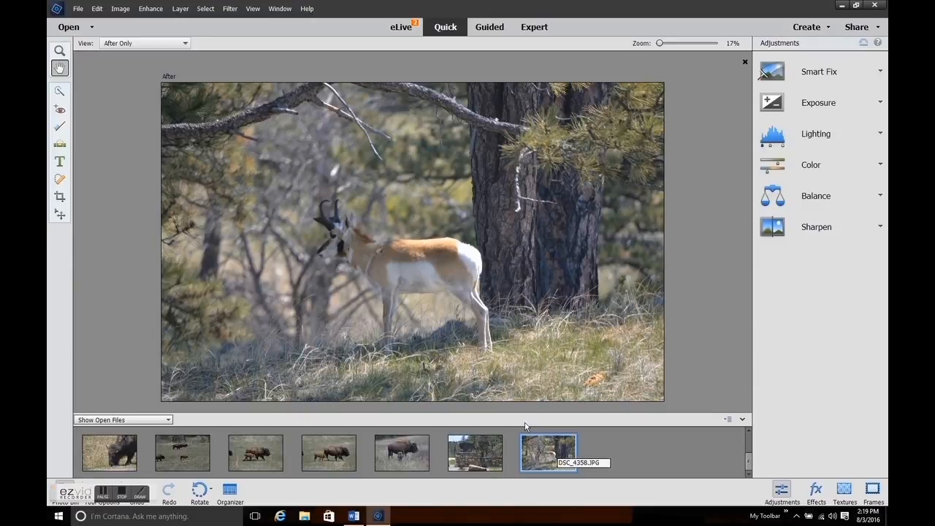
{"action": "left_click", "coordinate": [185, 46]}
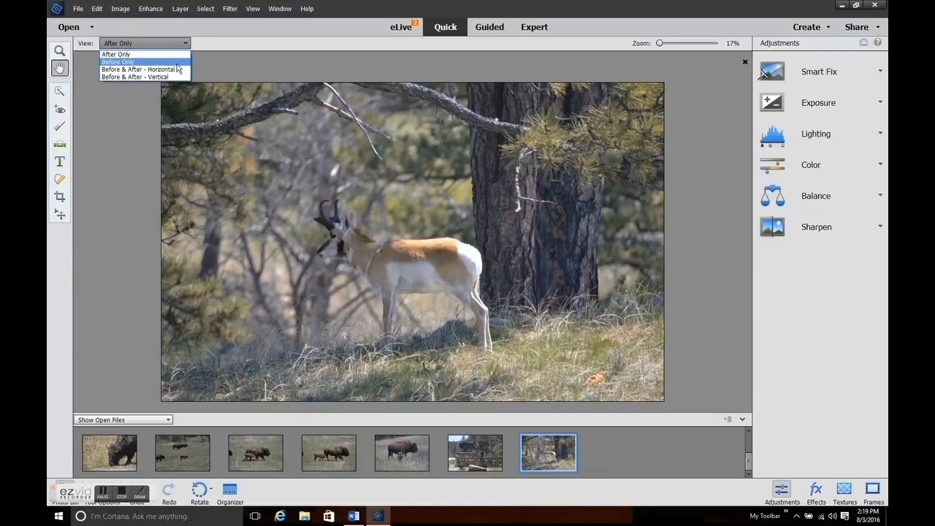
{"action": "left_click", "coordinate": [177, 70]}
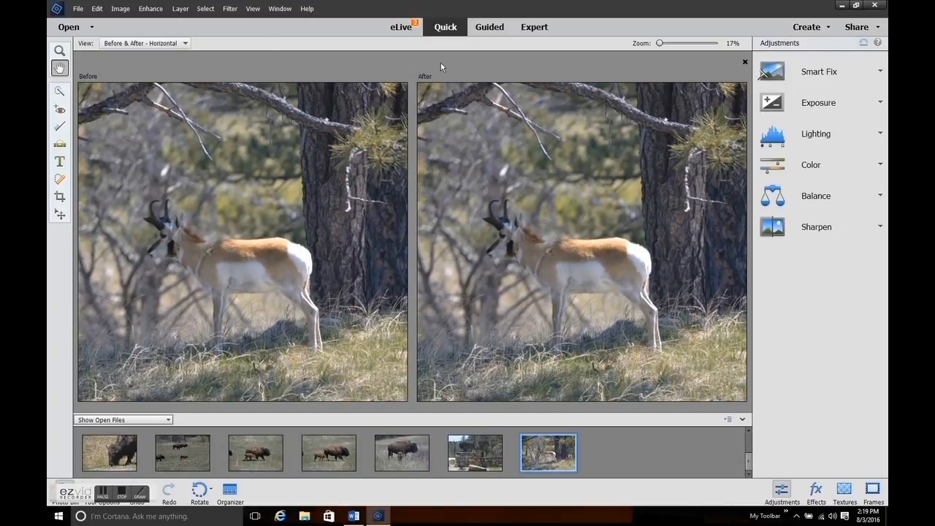
Apply the automatic Smart Fix to the standing pronghorn photo, then raise the Smart Fix amount to 81.
{"action": "left_click", "coordinate": [877, 73]}
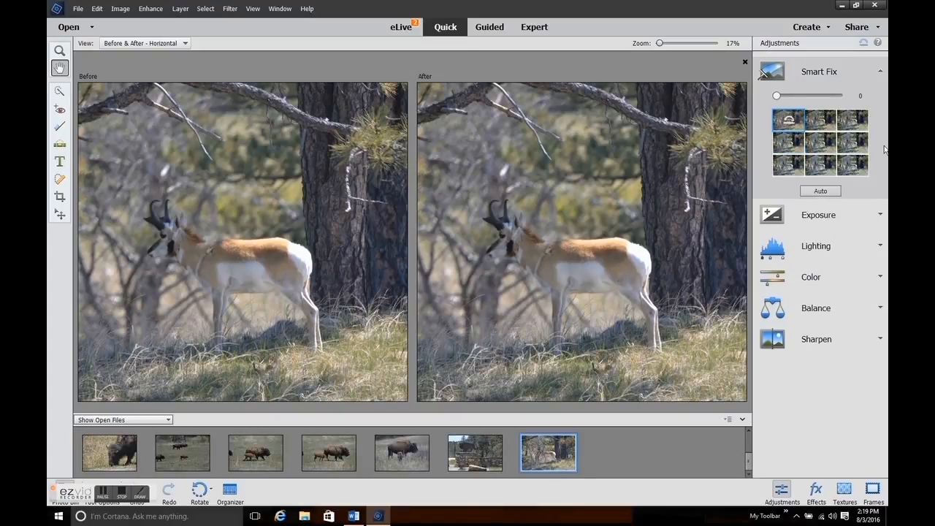
{"action": "left_click", "coordinate": [829, 193]}
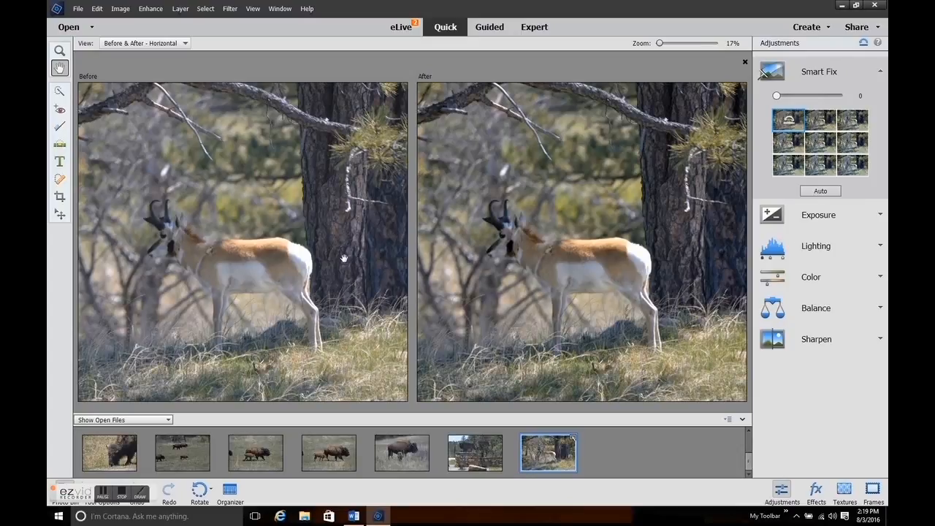
{"action": "left_click_drag", "start_coordinate": [784, 97], "coordinate": [803, 98]}
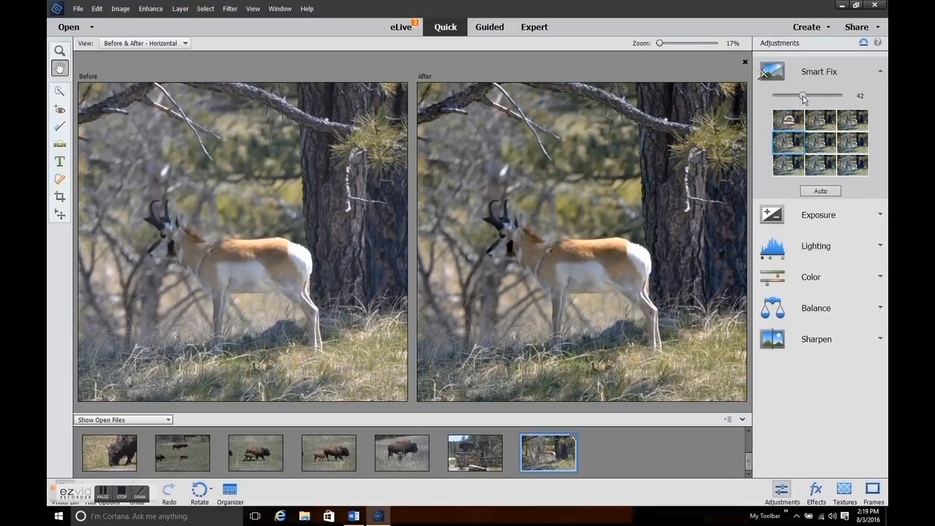
{"action": "left_click_drag", "start_coordinate": [803, 98], "coordinate": [828, 98]}
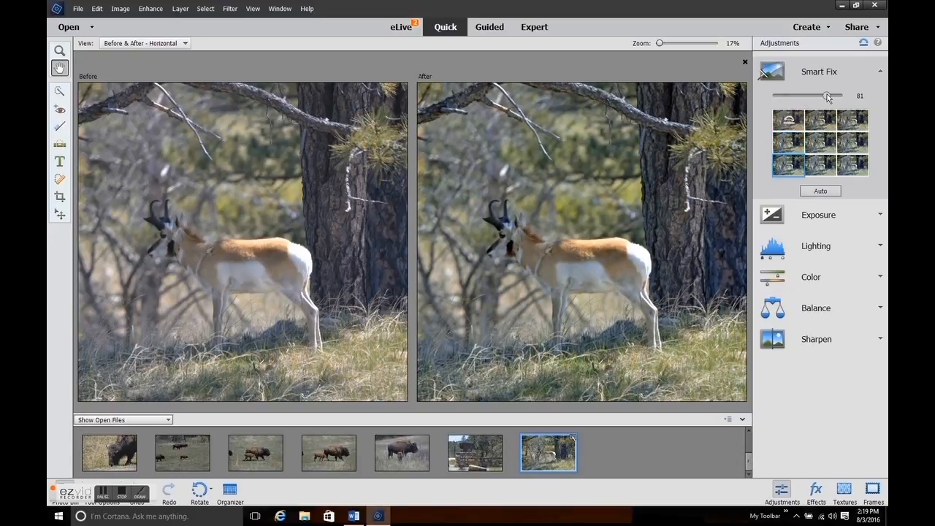
{"action": "left_click", "coordinate": [819, 71]}
Save the edited pronghorn photo over the existing DSC_4358.JPG in the Custer St Park folder and close it.
{"action": "left_click", "coordinate": [77, 9]}
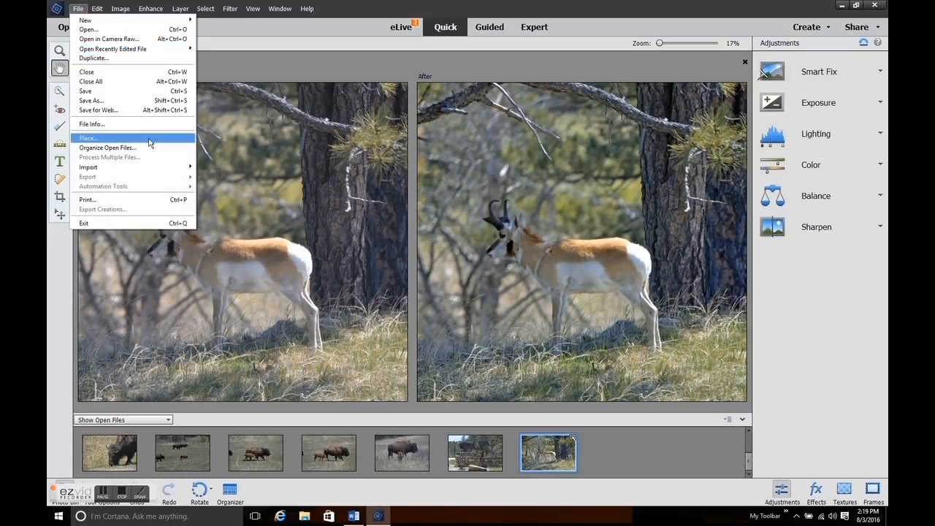
{"action": "left_click", "coordinate": [156, 91]}
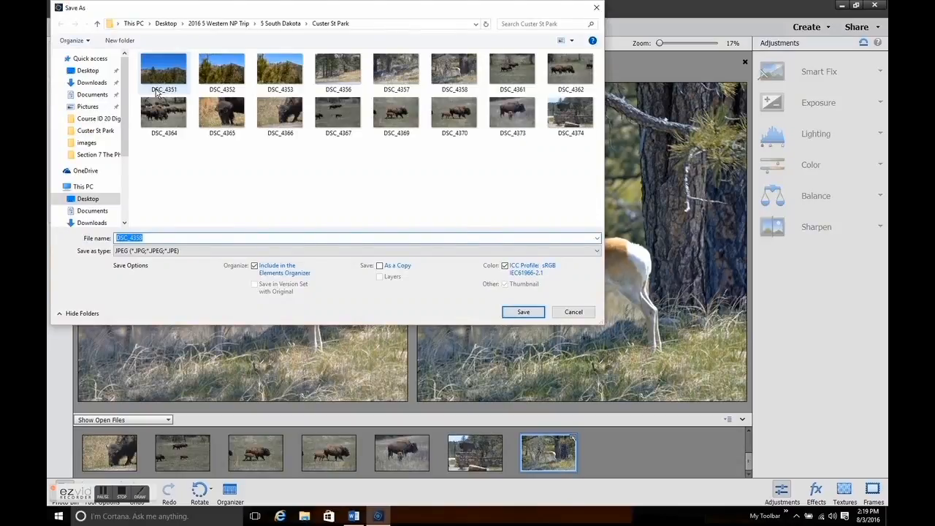
{"action": "key", "text": "Return"}
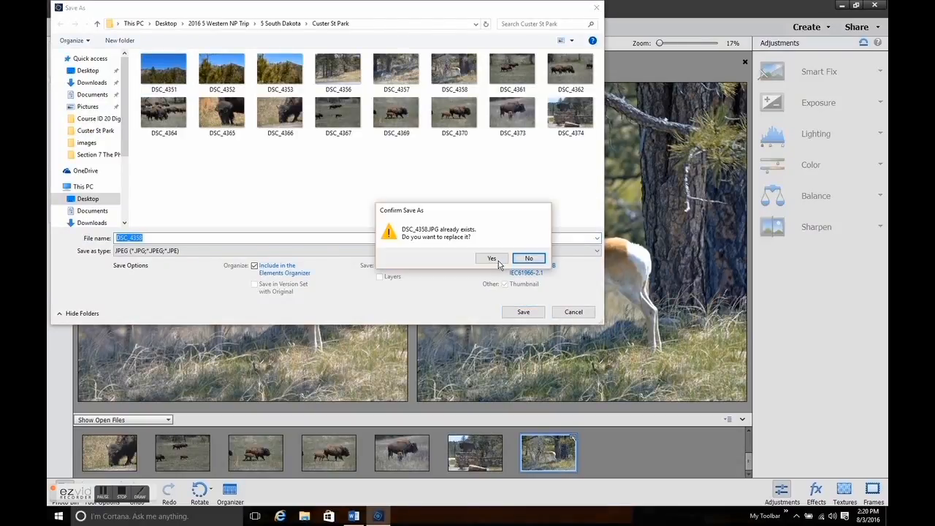
{"action": "left_click", "coordinate": [497, 259]}
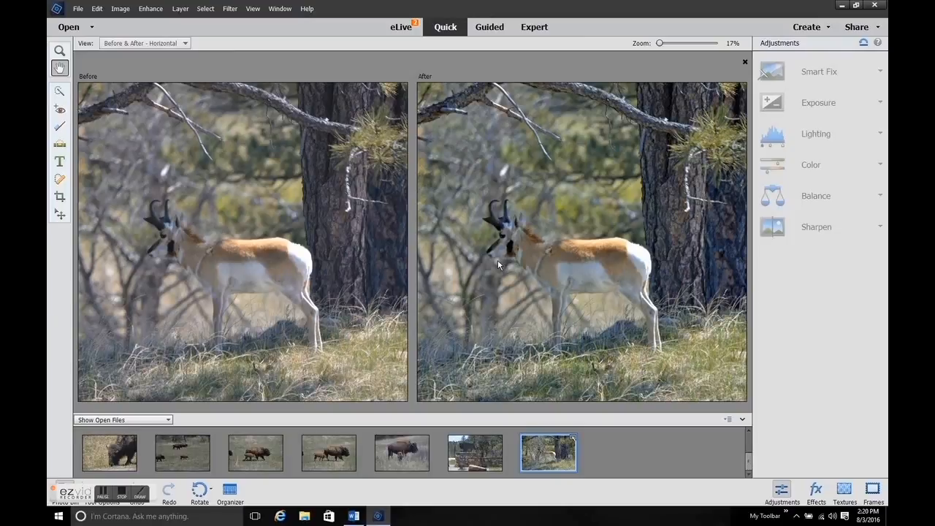
{"action": "left_click", "coordinate": [434, 91]}
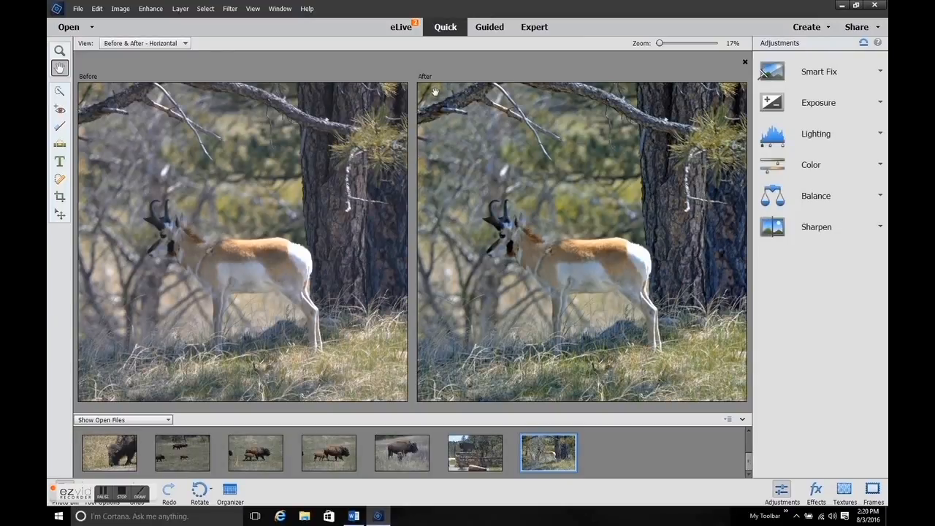
{"action": "left_click", "coordinate": [745, 62]}
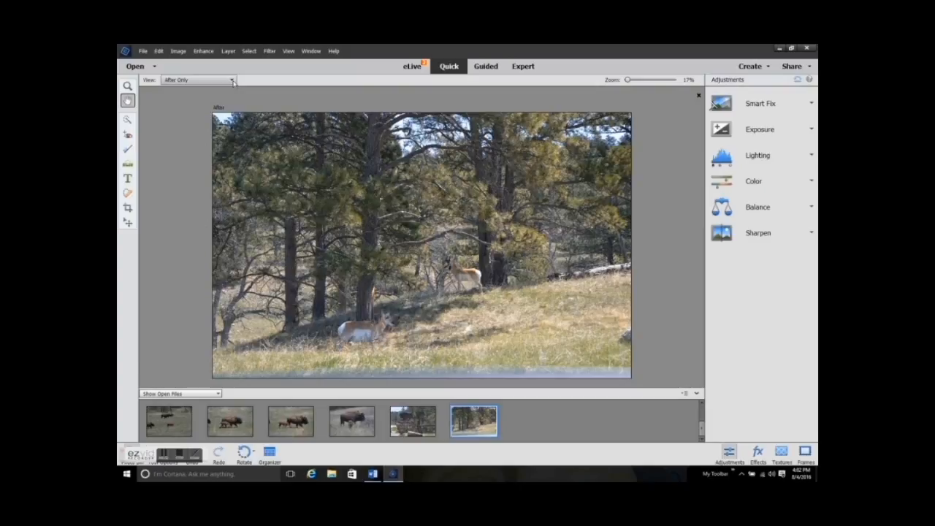
Show the photo of two pronghorns under the pines in Before & After - Horizontal view and apply Auto Smart Fix.
{"action": "left_click", "coordinate": [232, 80]}
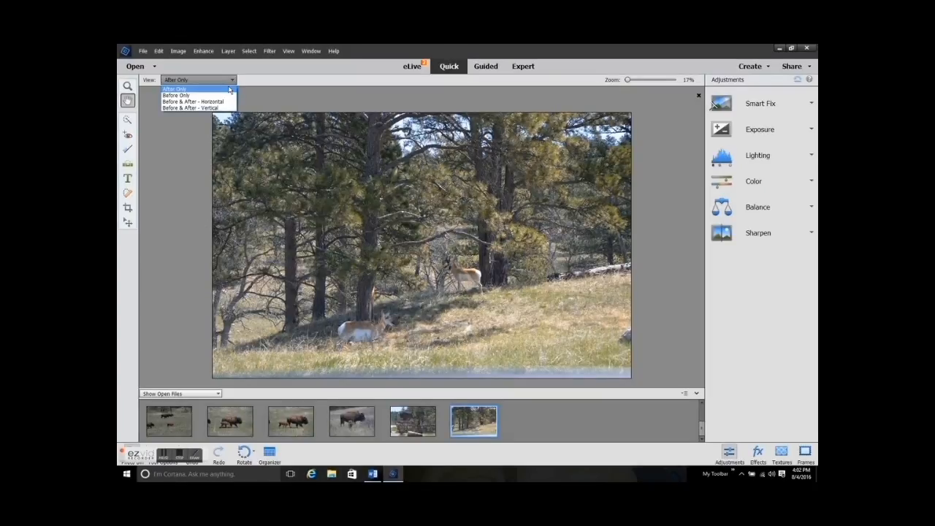
{"action": "left_click", "coordinate": [226, 103]}
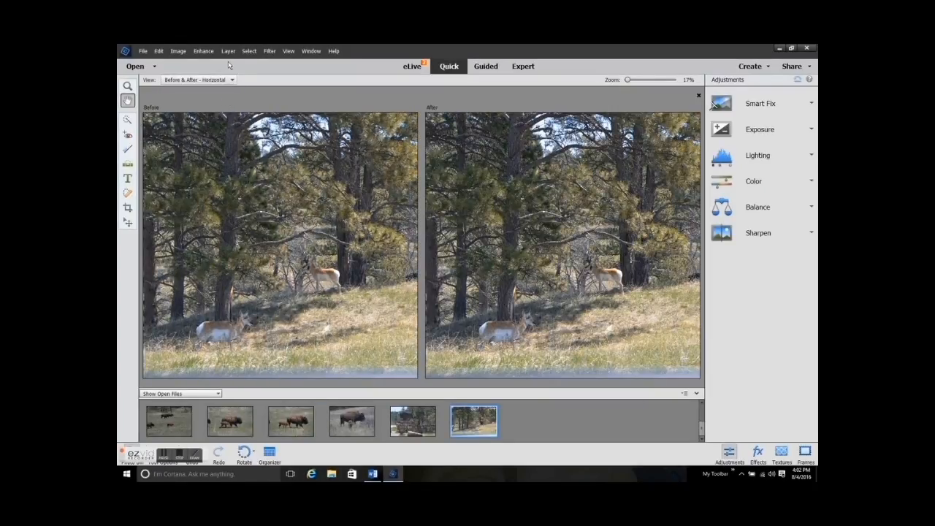
{"action": "left_click", "coordinate": [208, 51]}
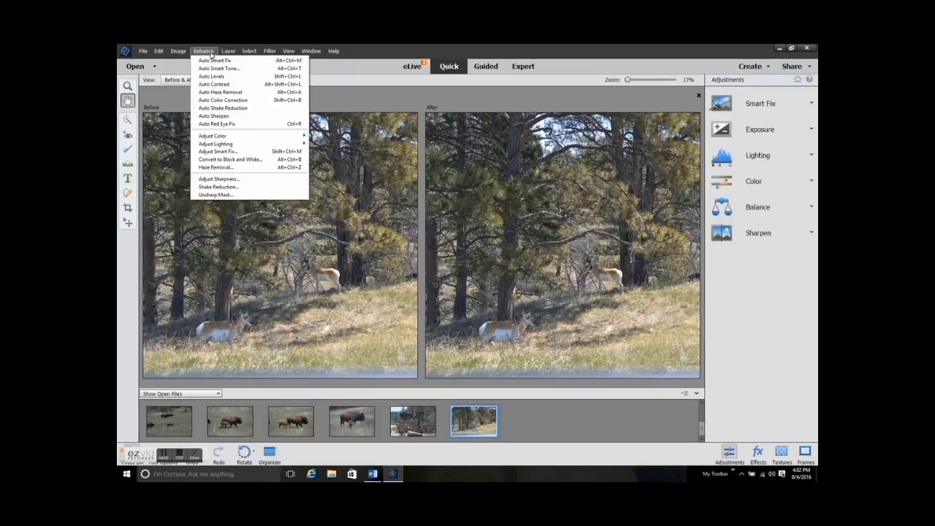
{"action": "left_click", "coordinate": [212, 54]}
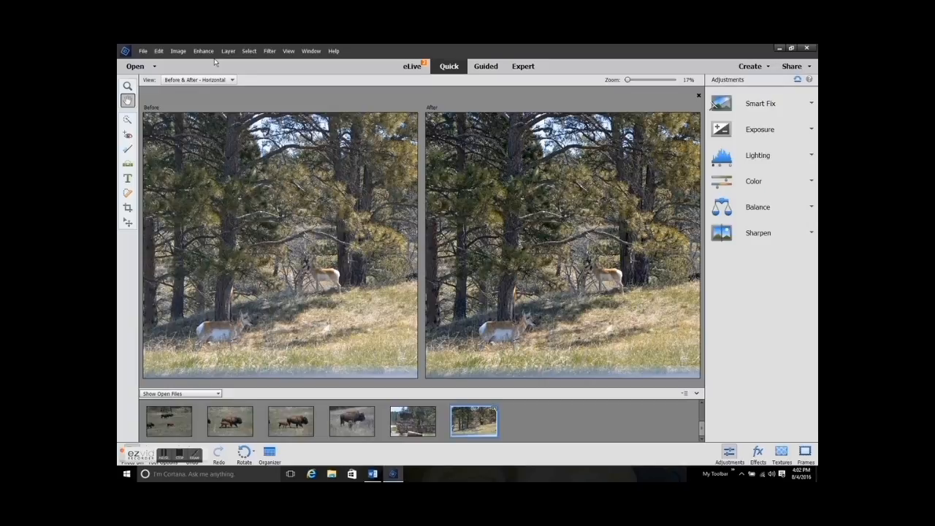
Try exposure values of 1 and 2 on the two-pronghorn photo, then set its exposure to -1.
{"action": "left_click", "coordinate": [812, 130]}
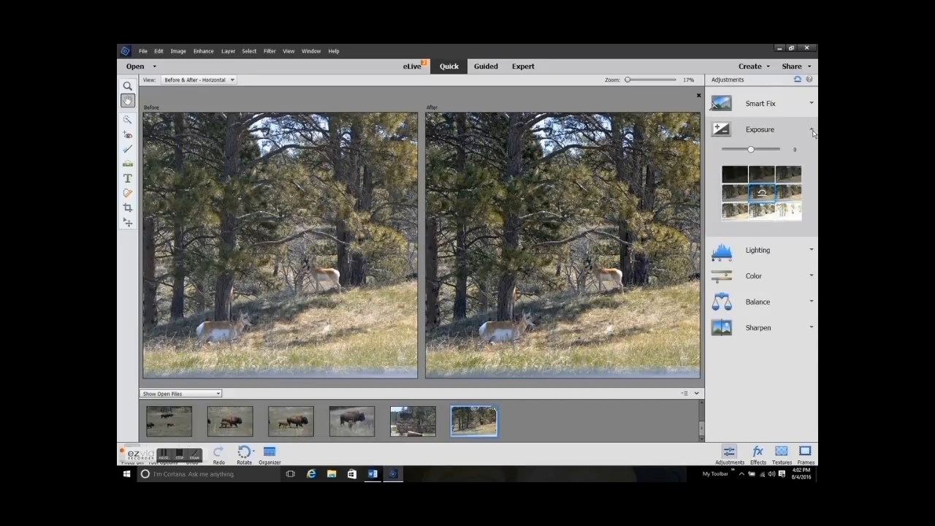
{"action": "left_click", "coordinate": [792, 193]}
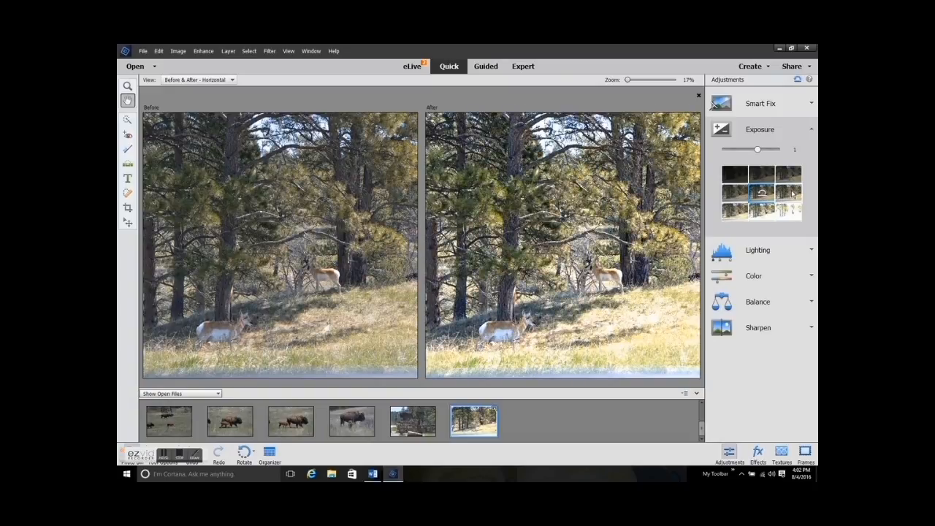
{"action": "left_click", "coordinate": [756, 213]}
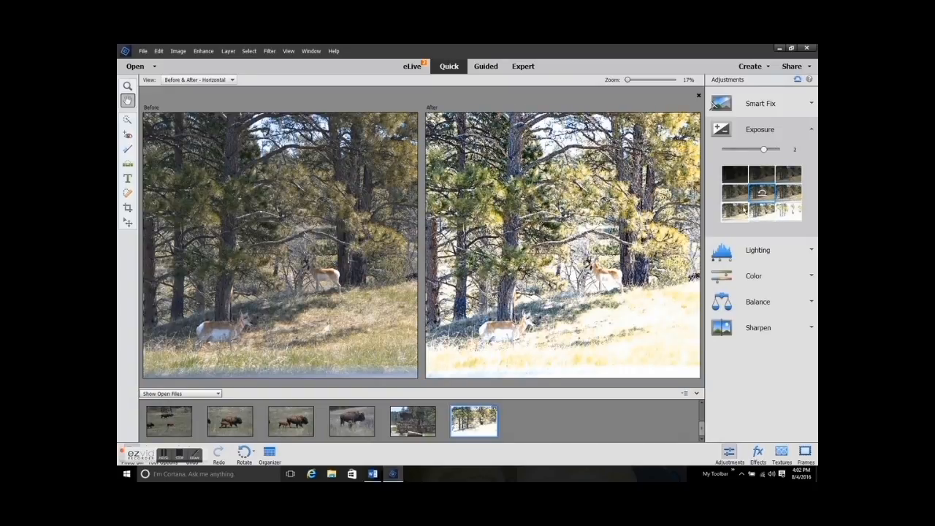
{"action": "left_click", "coordinate": [741, 201]}
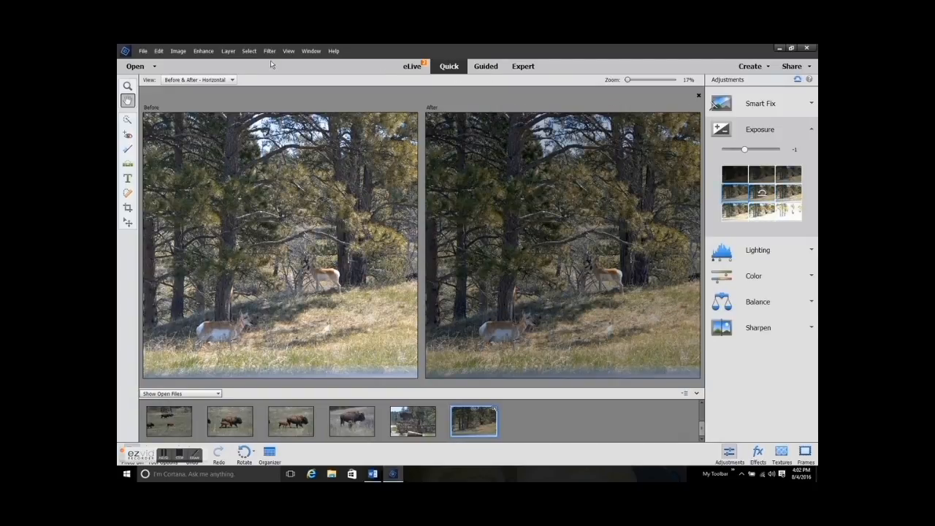
Apply Auto Levels and Auto Contrast to the two-pronghorn photo.
{"action": "left_click", "coordinate": [215, 54]}
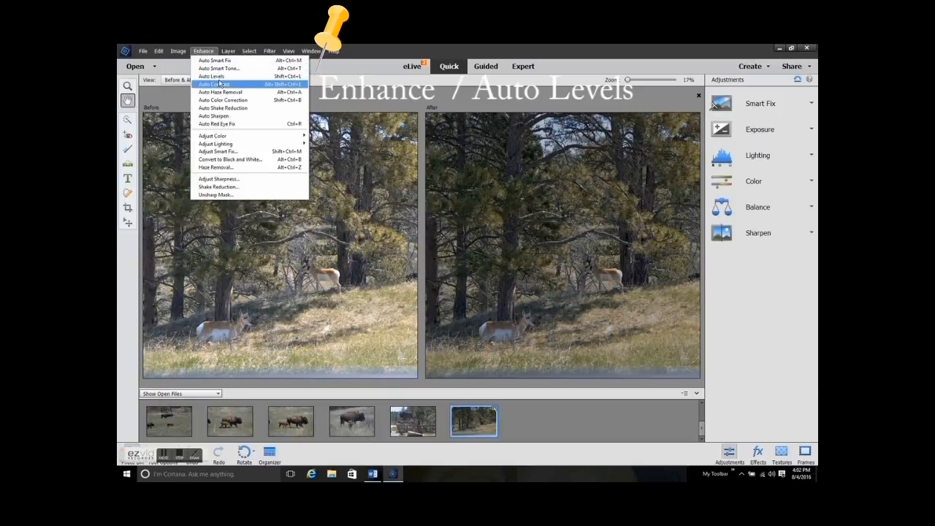
{"action": "left_click", "coordinate": [220, 77]}
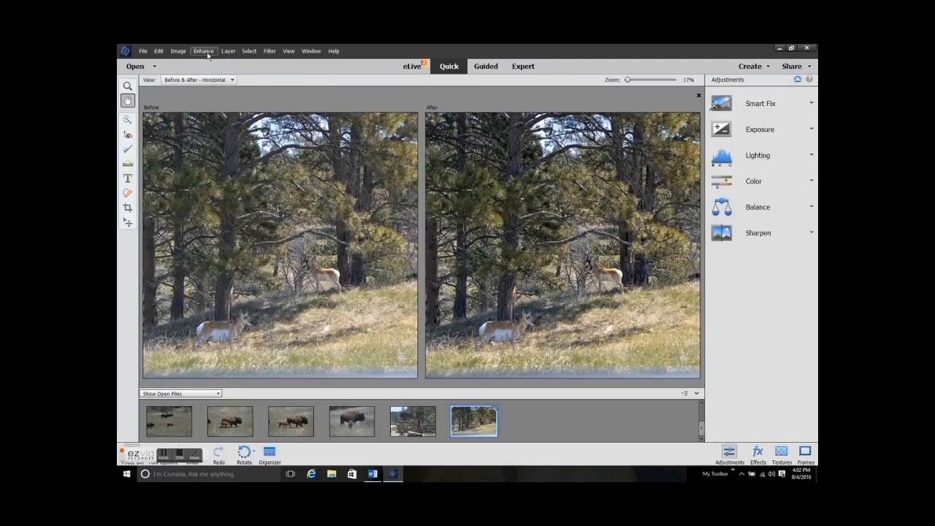
{"action": "left_click", "coordinate": [208, 55]}
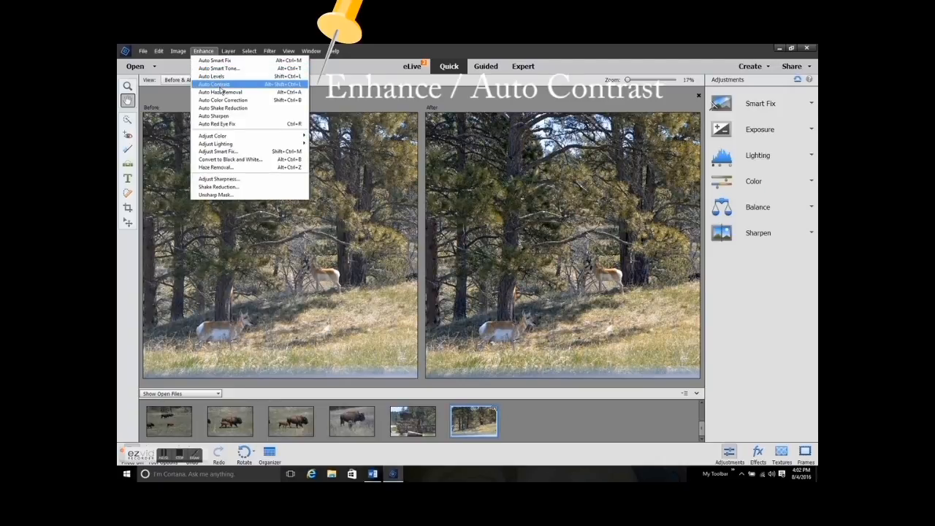
{"action": "left_click", "coordinate": [219, 86]}
Save the two-pronghorn photo over its original JPEG with Maximum quality 12 and the Baseline ("Standard") format.
{"action": "left_click", "coordinate": [143, 50]}
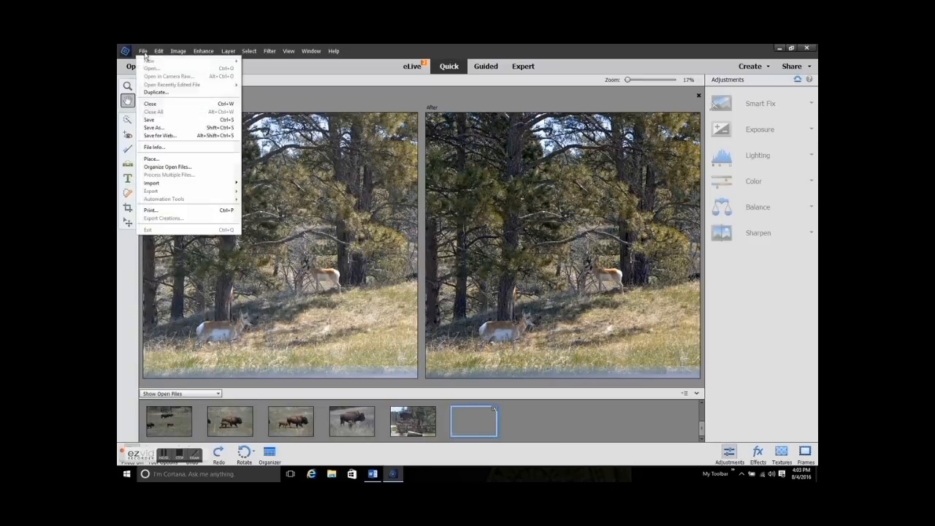
{"action": "left_click", "coordinate": [165, 122]}
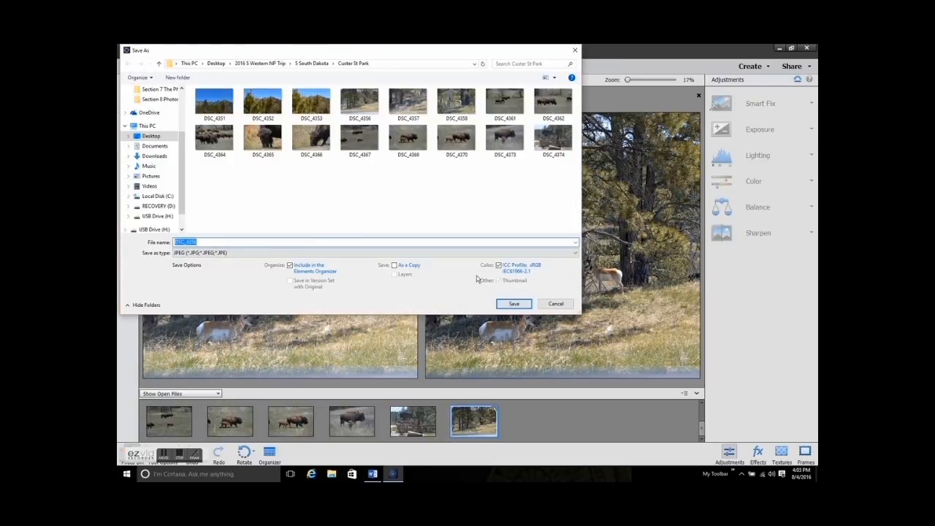
{"action": "left_click", "coordinate": [513, 304]}
{"action": "left_click", "coordinate": [495, 262]}
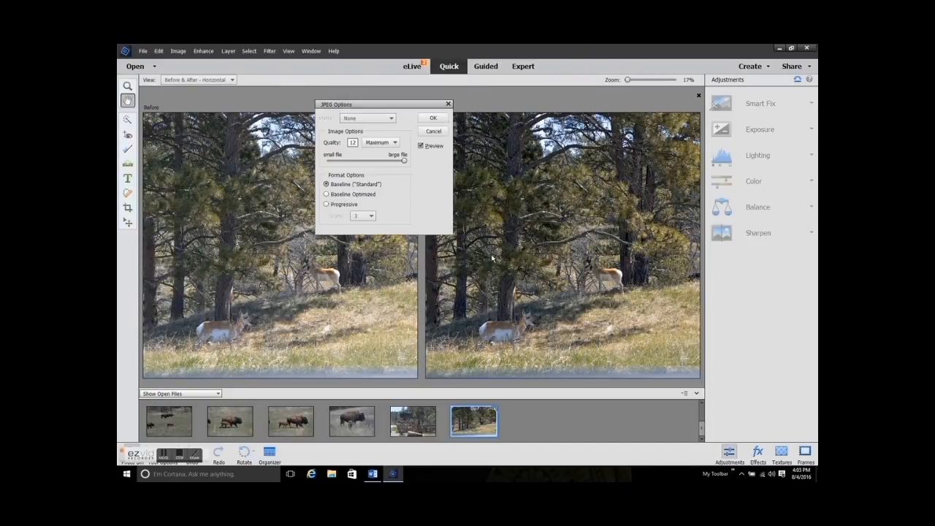
{"action": "left_click", "coordinate": [424, 118]}
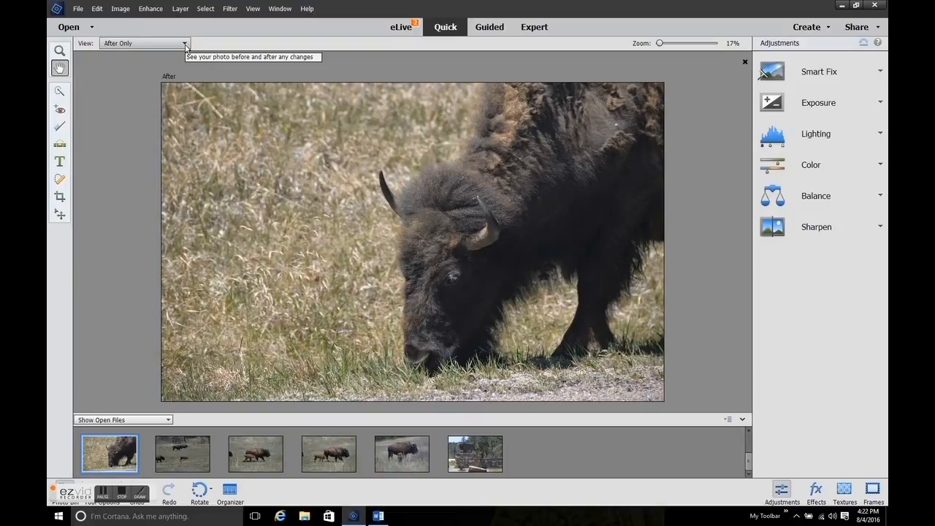
Apply Auto Smart Fix to the grazing bison photo in Before & After - Horizontal view, then return to After Only view.
{"action": "left_click", "coordinate": [185, 45]}
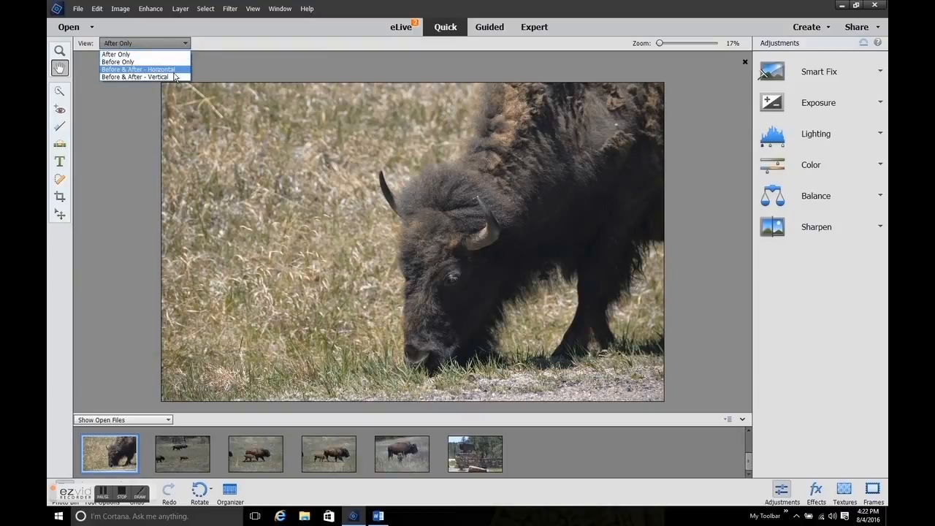
{"action": "left_click", "coordinate": [176, 69]}
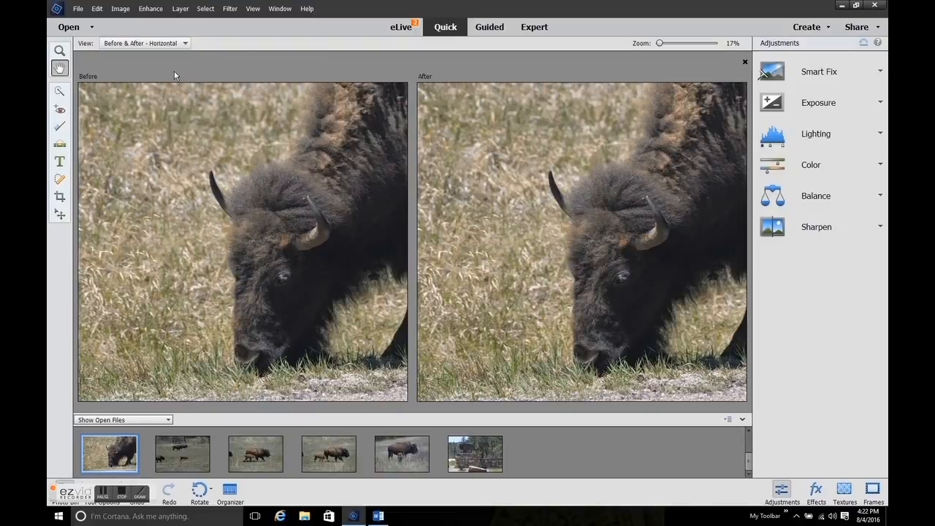
{"action": "left_click", "coordinate": [158, 8]}
{"action": "left_click", "coordinate": [164, 19]}
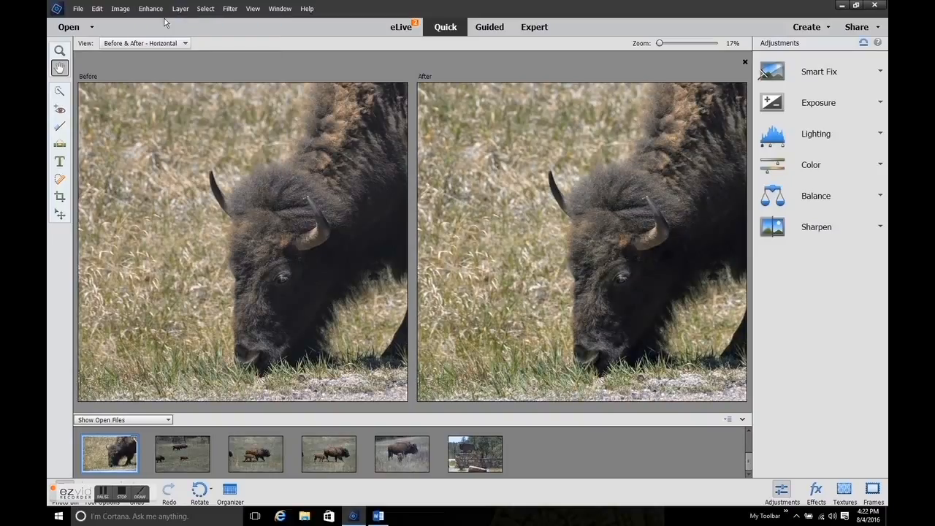
{"action": "left_click", "coordinate": [183, 44]}
{"action": "left_click", "coordinate": [176, 55]}
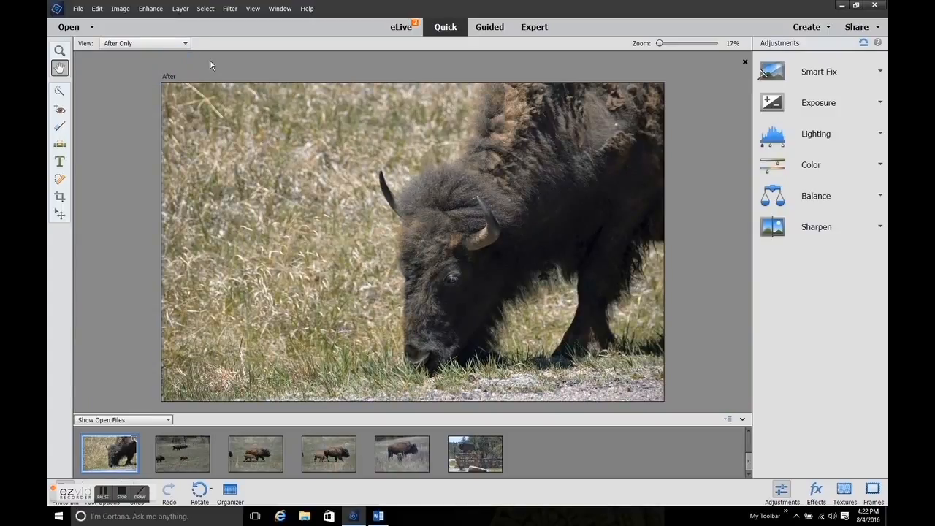
Adjust the bison photo's lighting by setting both the midtones and the highlights to 50.
{"action": "left_click", "coordinate": [881, 135]}
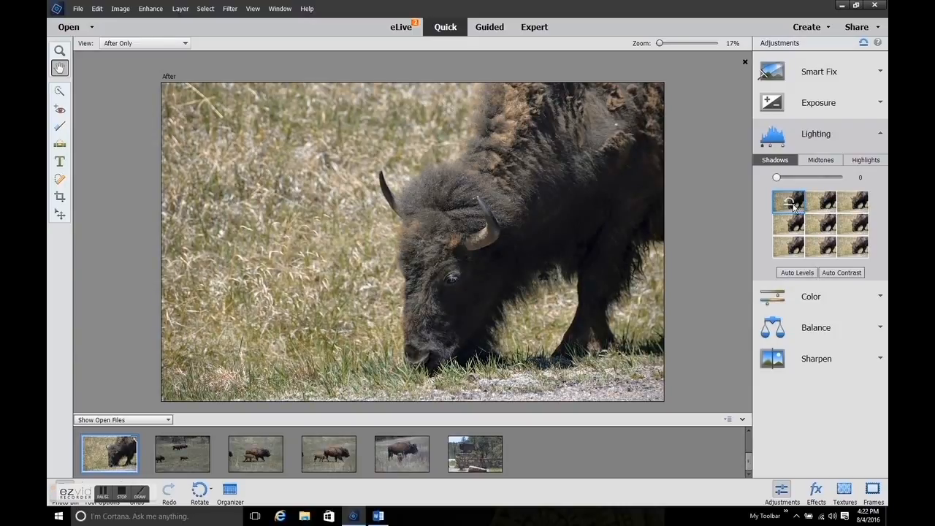
{"action": "left_click", "coordinate": [820, 164]}
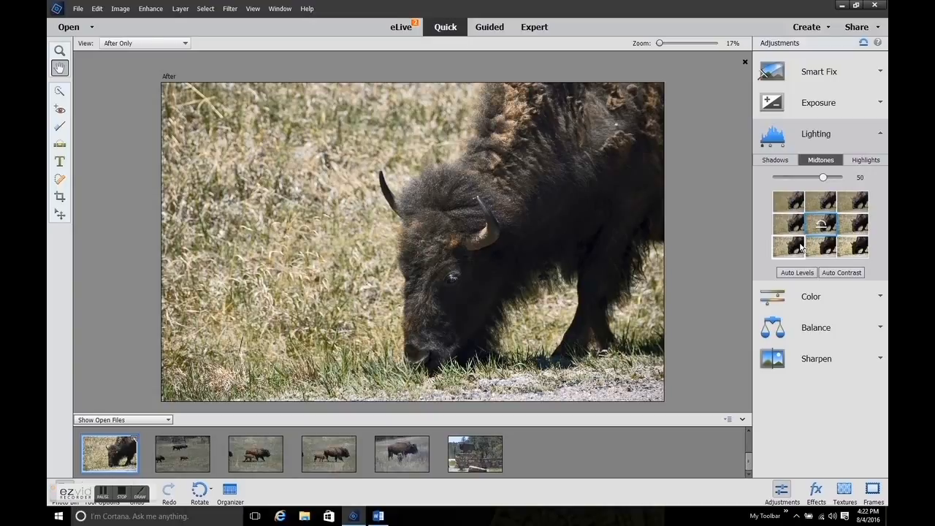
{"action": "left_click", "coordinate": [794, 248]}
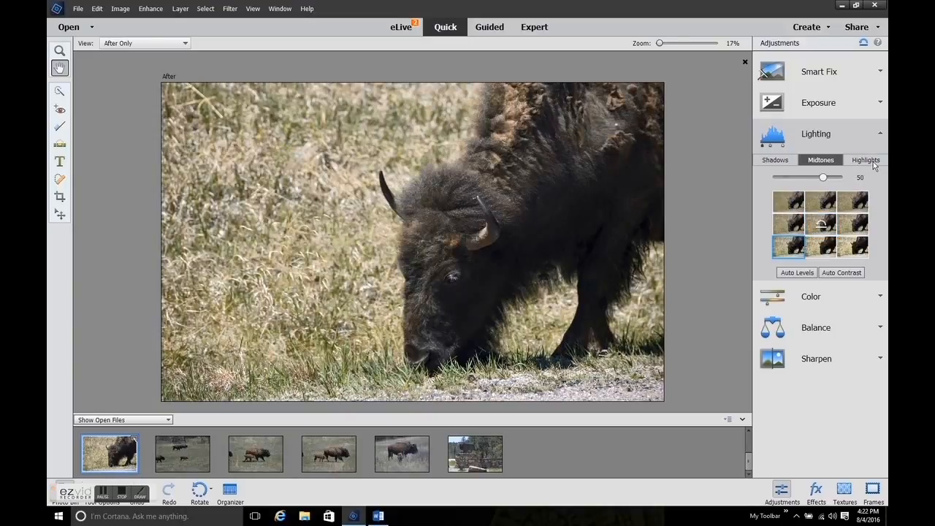
{"action": "left_click", "coordinate": [871, 160]}
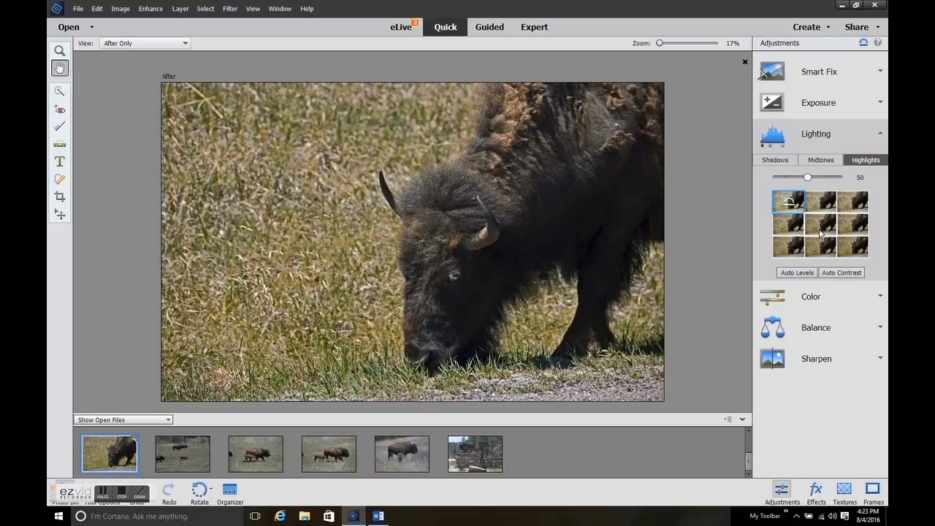
{"action": "left_click", "coordinate": [843, 229]}
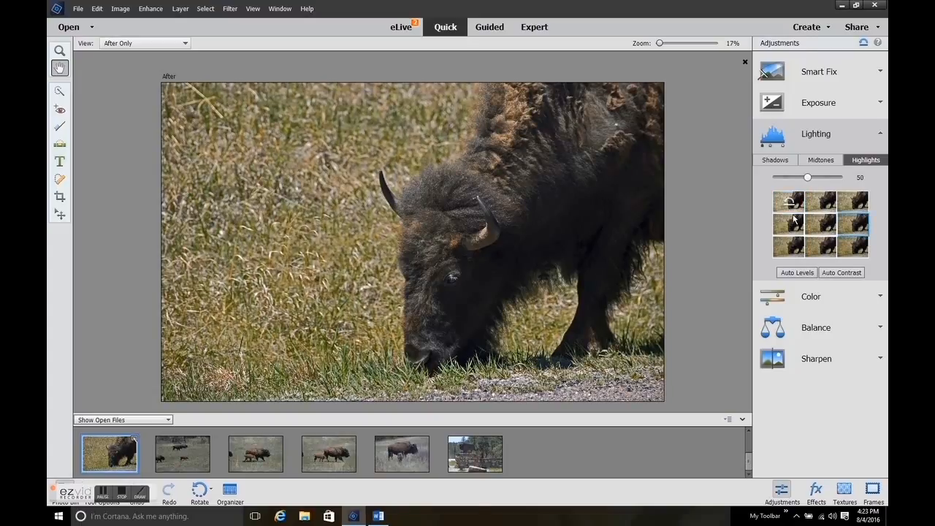
Crop the grazing bison photo closer to the animal, trimming the grass in front of it and a strip of foreground gravel.
{"action": "left_click", "coordinate": [63, 197]}
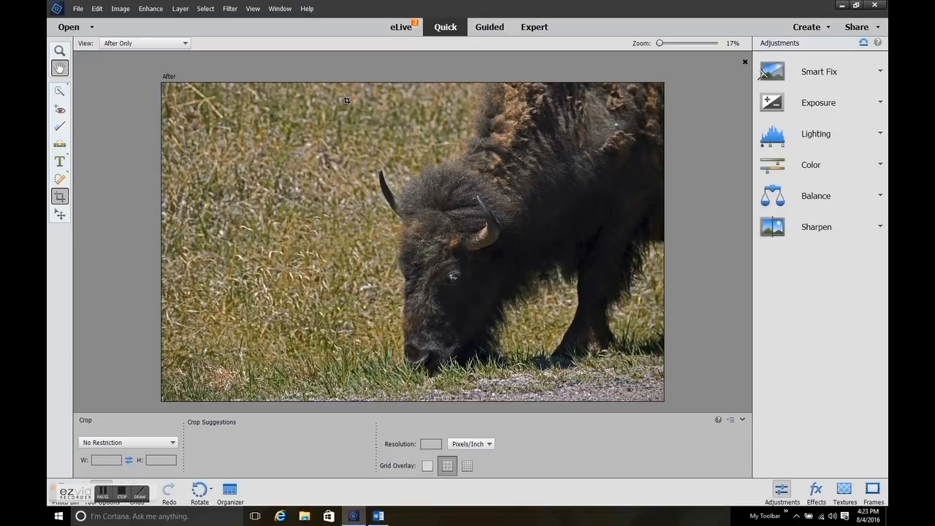
{"action": "left_click_drag", "start_coordinate": [335, 266], "coordinate": [422, 197]}
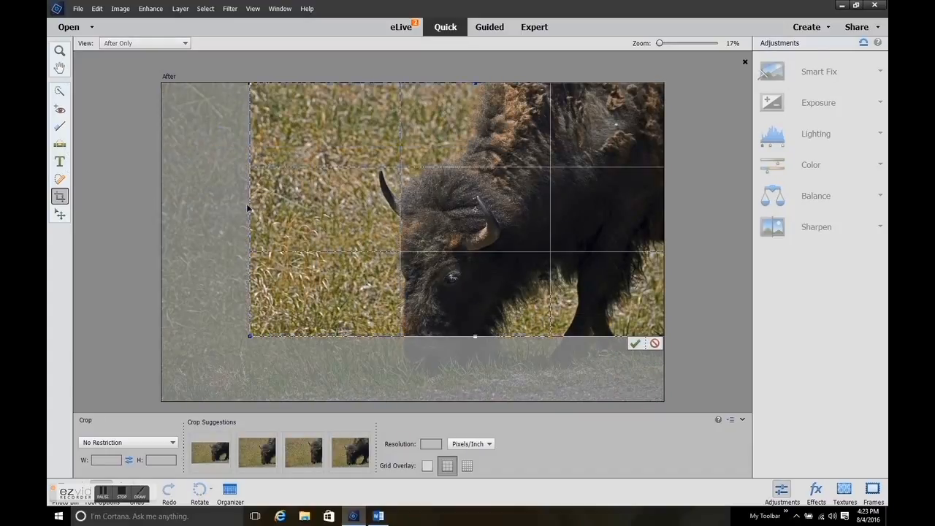
{"action": "left_click_drag", "start_coordinate": [246, 207], "coordinate": [315, 210]}
{"action": "left_click_drag", "start_coordinate": [509, 336], "coordinate": [507, 383]}
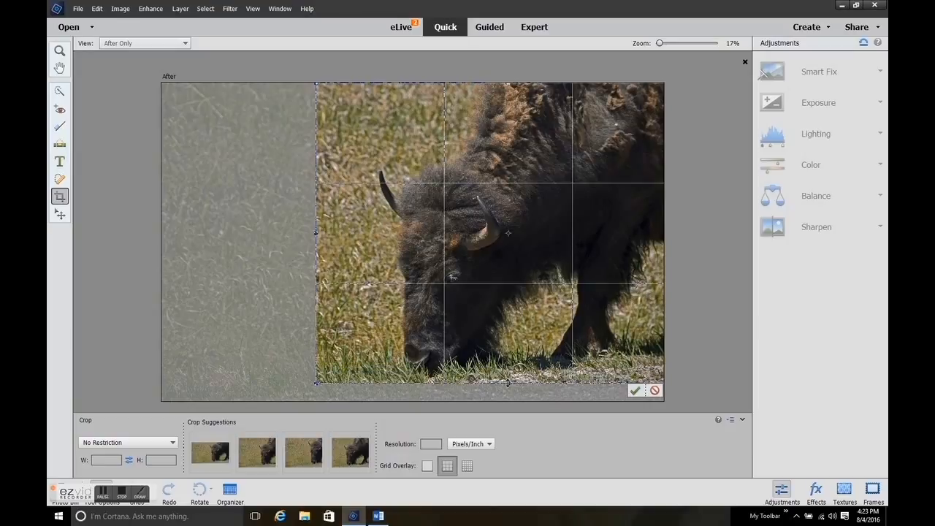
{"action": "left_click", "coordinate": [634, 390]}
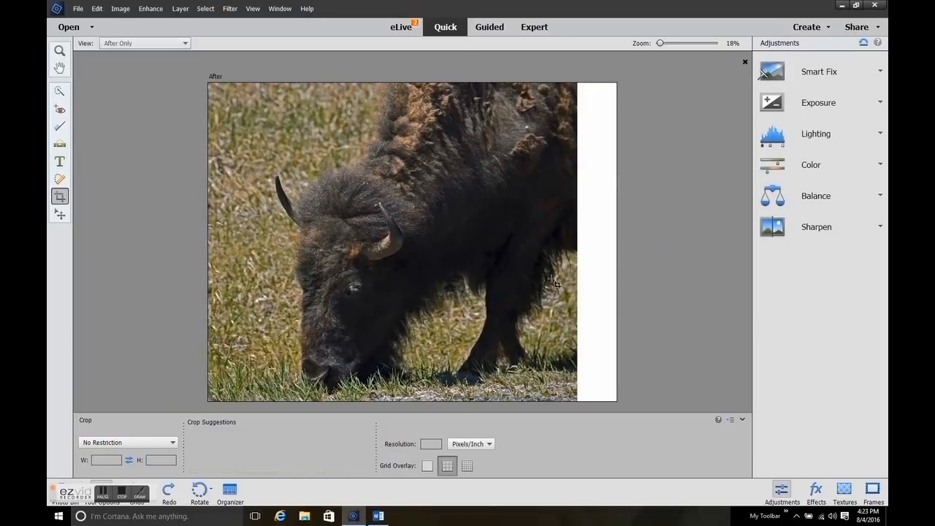
Compare the cropped bison photo with its original in Before & After - Horizontal view.
{"action": "left_click", "coordinate": [146, 43]}
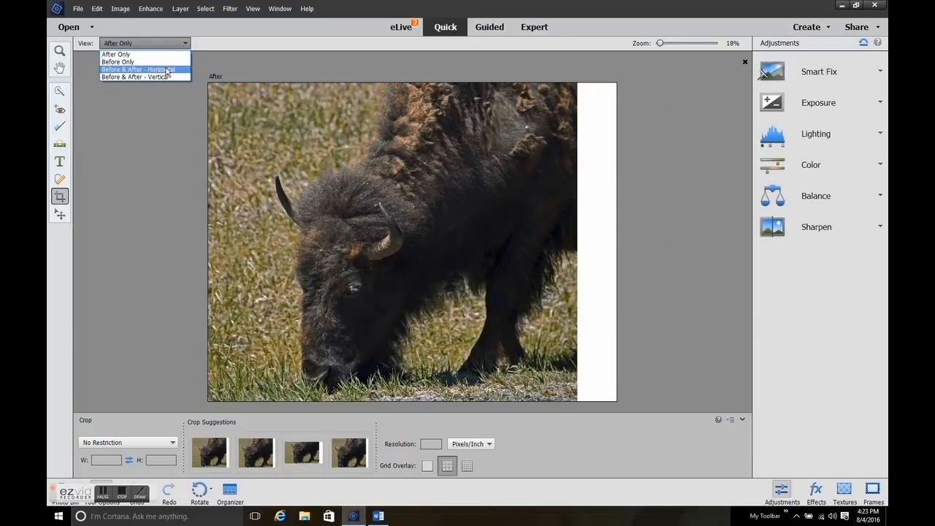
{"action": "left_click", "coordinate": [165, 66]}
{"action": "left_click", "coordinate": [59, 67]}
Save the bison photo as JPEG DSC_4366 in the Custer St Park folder, over its original.
{"action": "left_click", "coordinate": [77, 8]}
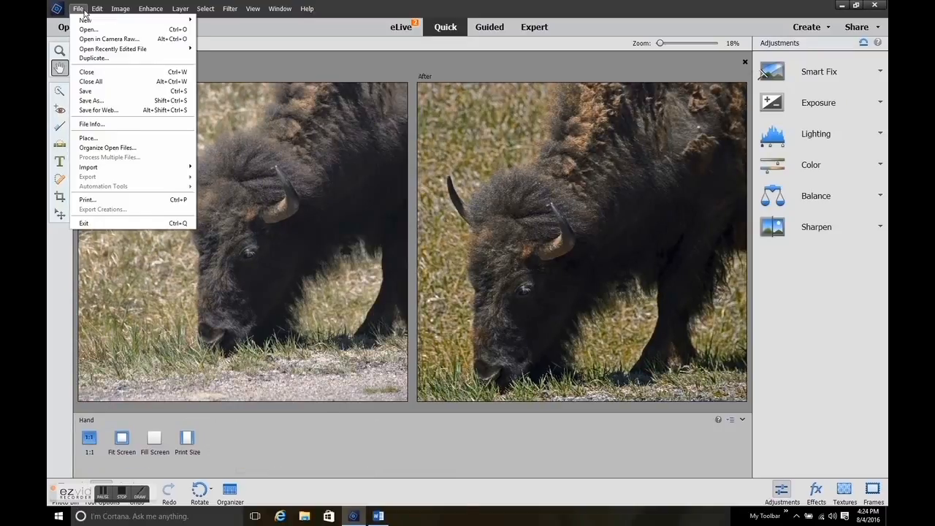
{"action": "left_click", "coordinate": [146, 90]}
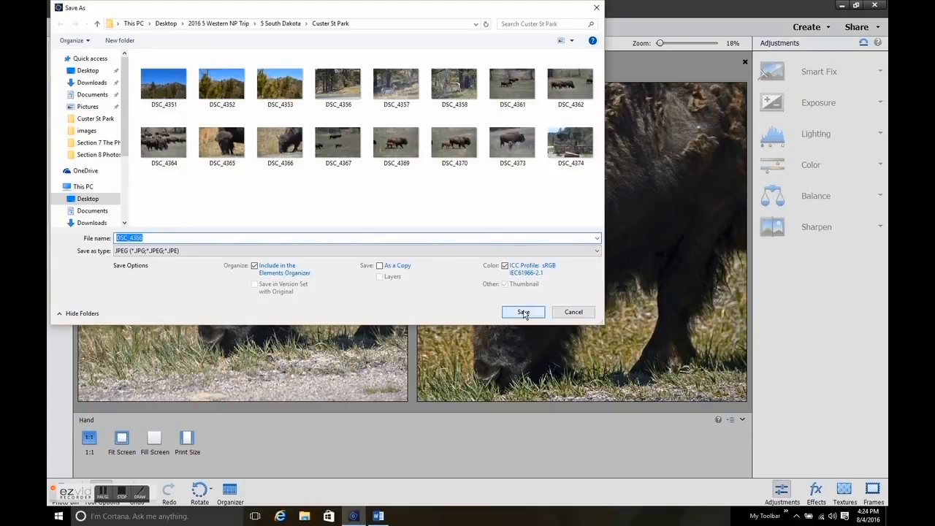
{"action": "left_click", "coordinate": [524, 312]}
{"action": "left_click", "coordinate": [486, 256]}
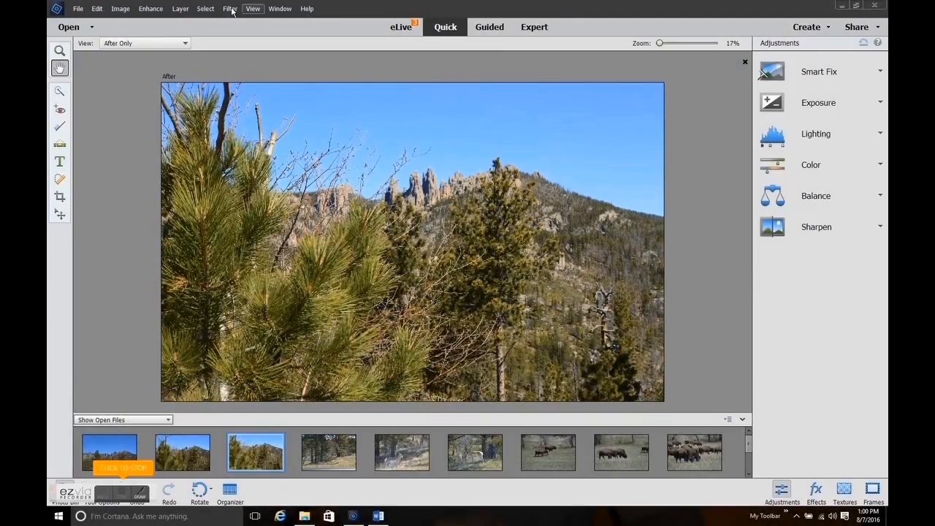
Apply Auto Smart Fix to the rock spires photo and crop it to the spires, some sky and the central pine.
{"action": "left_click", "coordinate": [150, 8]}
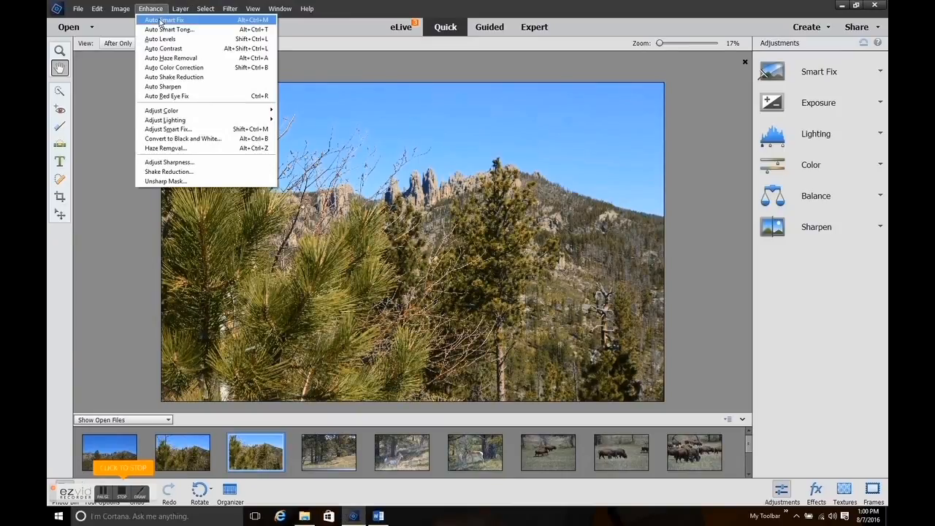
{"action": "left_click", "coordinate": [160, 20]}
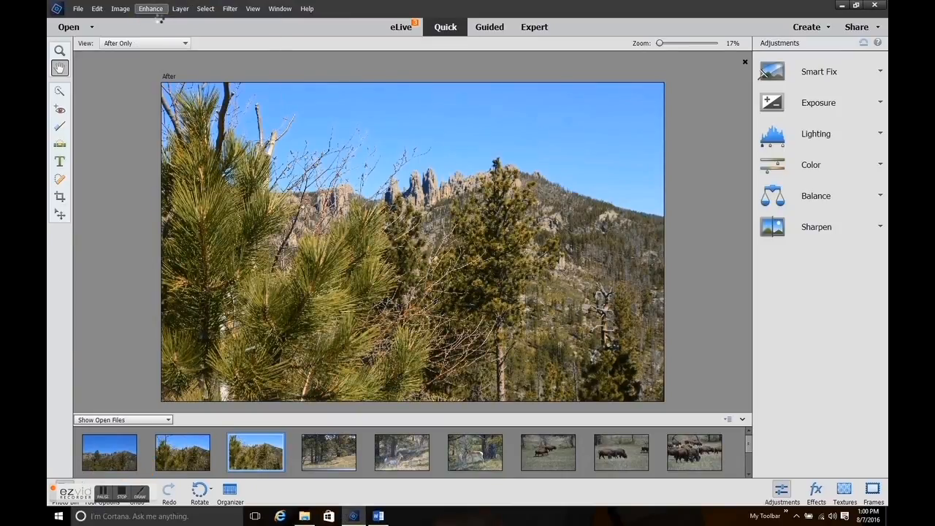
{"action": "left_click", "coordinate": [61, 197]}
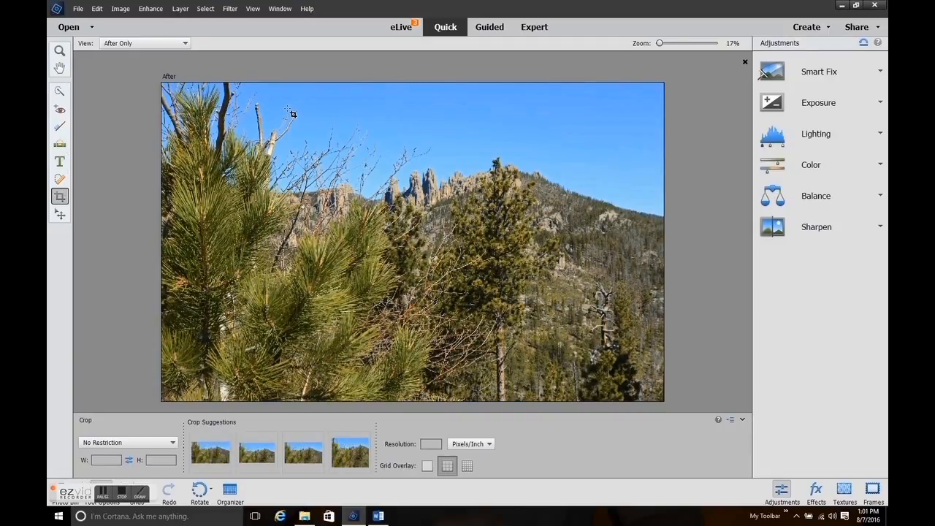
{"action": "left_click_drag", "start_coordinate": [289, 109], "coordinate": [516, 251]}
{"action": "left_click_drag", "start_coordinate": [429, 196], "coordinate": [471, 205]}
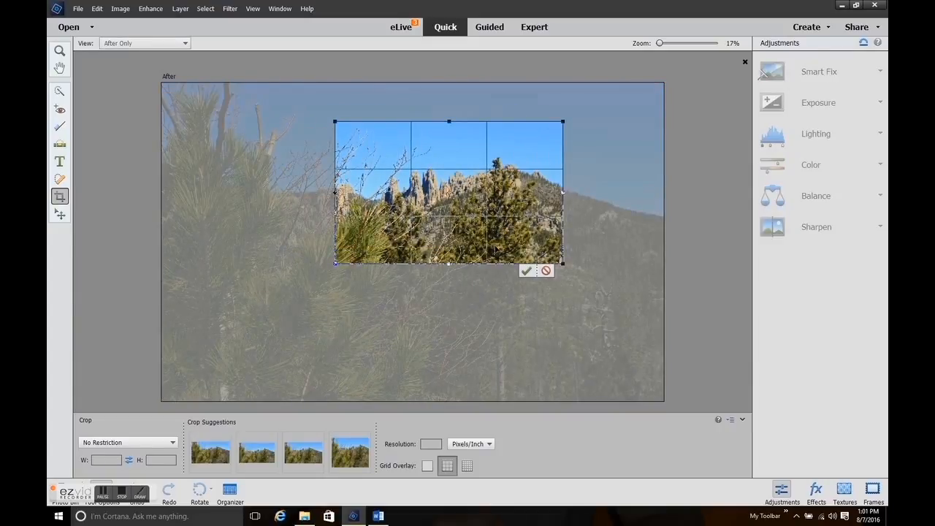
{"action": "left_click", "coordinate": [526, 269]}
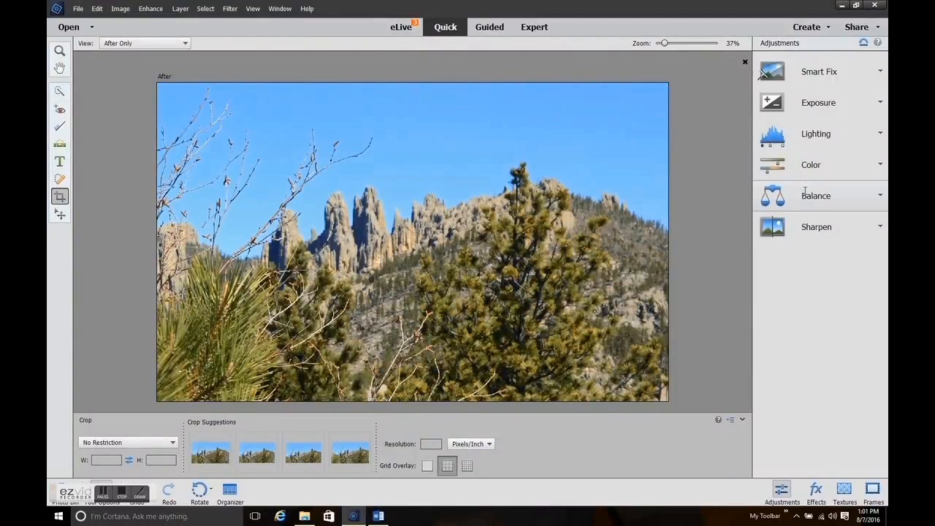
Try saturation values of 25, 50 and 75 on the rock spires photo and settle on 25.
{"action": "left_click", "coordinate": [875, 169]}
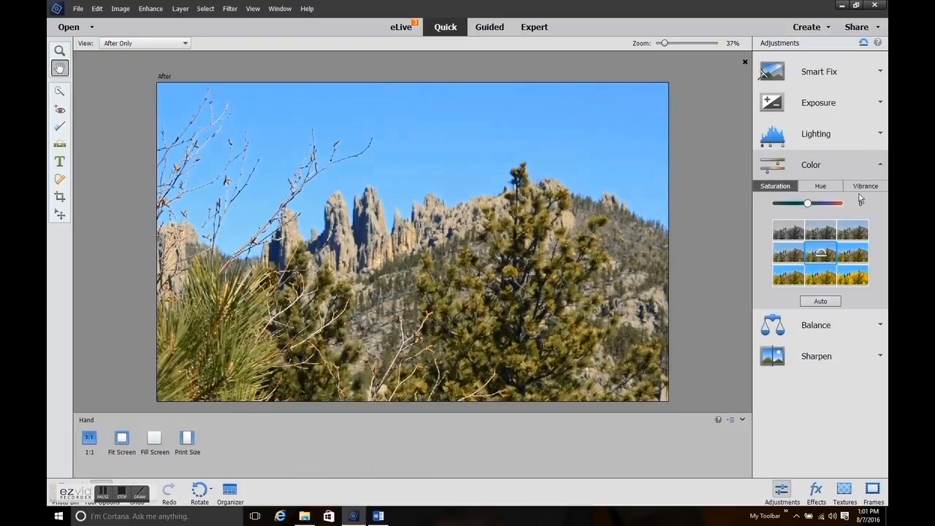
{"action": "left_click", "coordinate": [854, 253]}
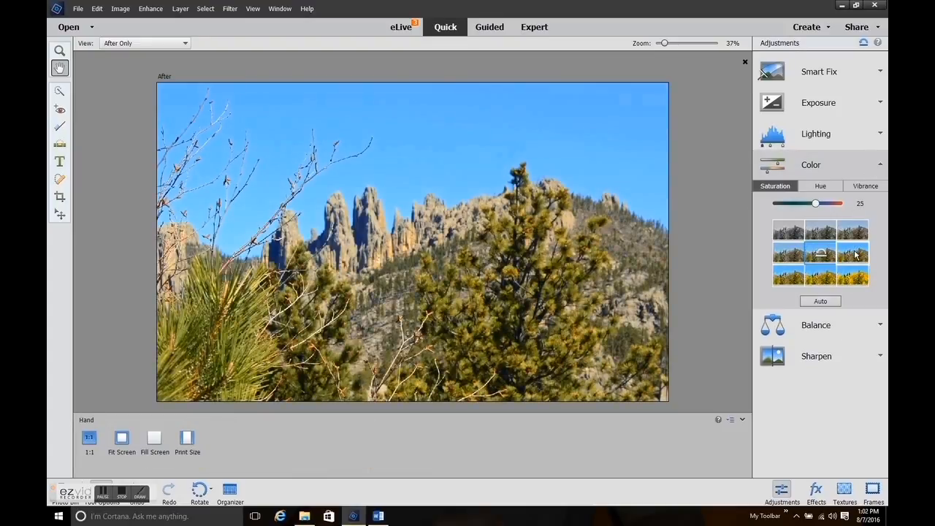
{"action": "left_click", "coordinate": [795, 281]}
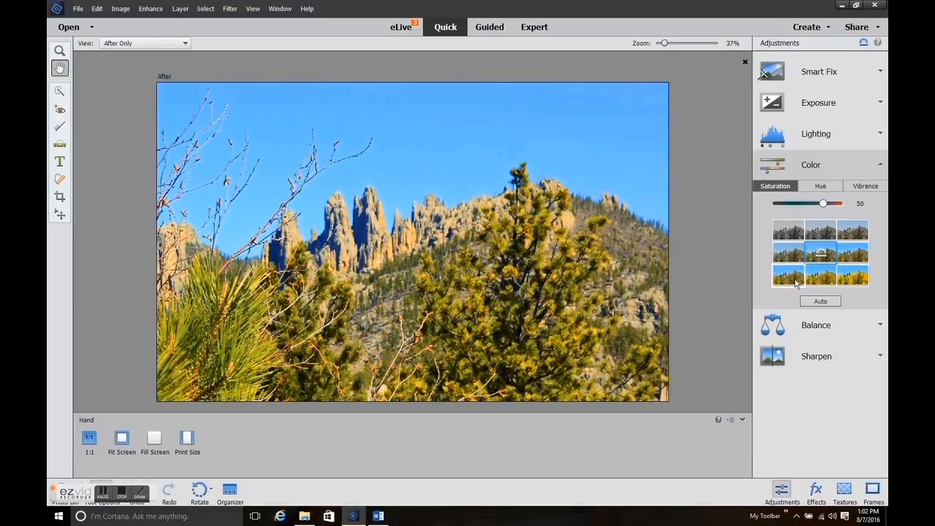
{"action": "left_click", "coordinate": [825, 281]}
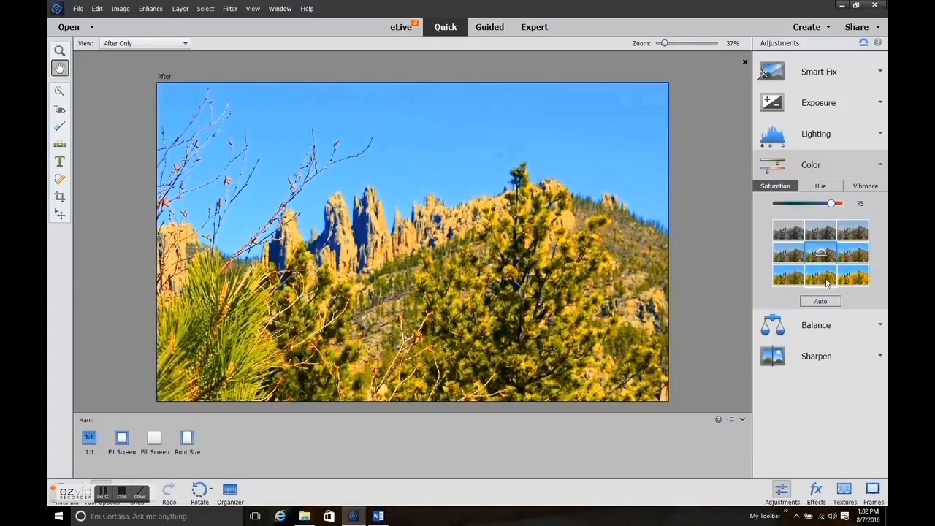
{"action": "left_click", "coordinate": [788, 281]}
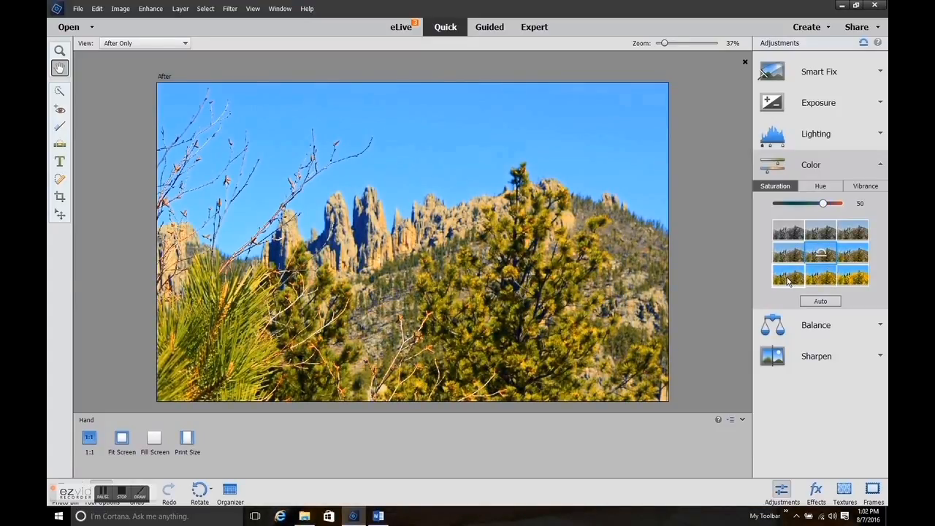
{"action": "left_click", "coordinate": [852, 254]}
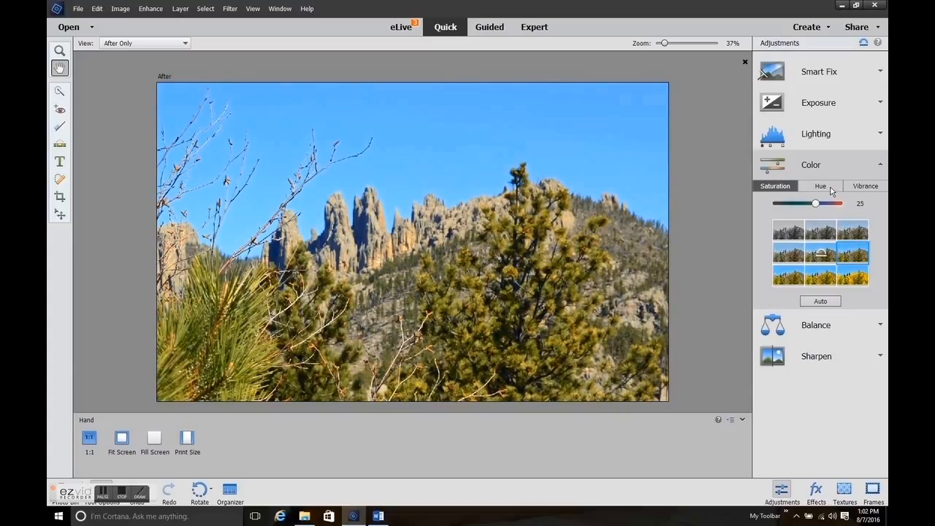
View the hue variations without changing them, set the rock spires photo's vibrance to 100, and save the photo.
{"action": "left_click", "coordinate": [831, 190]}
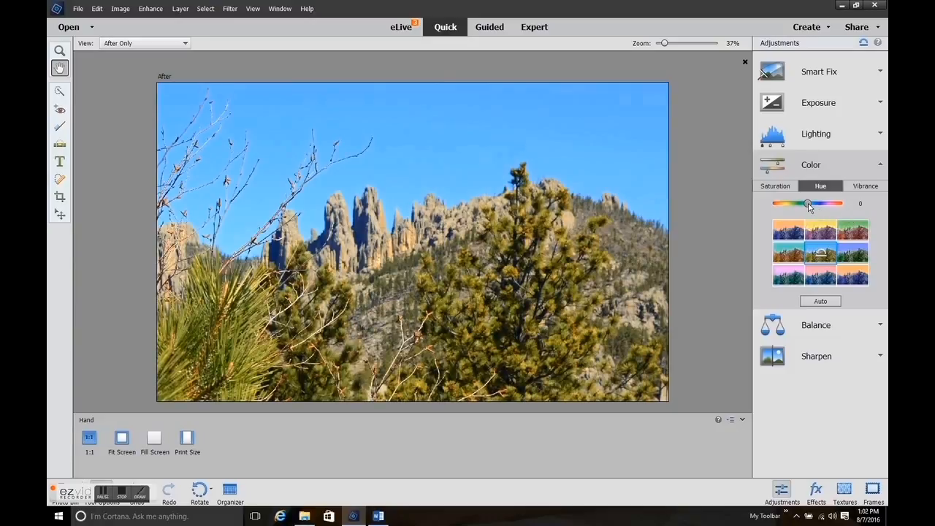
{"action": "left_click", "coordinate": [872, 185]}
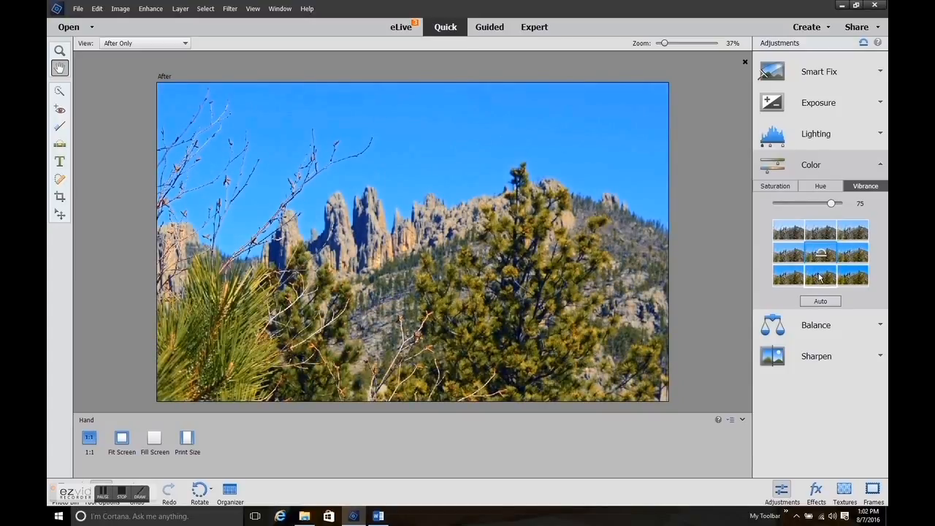
{"action": "left_click", "coordinate": [859, 275]}
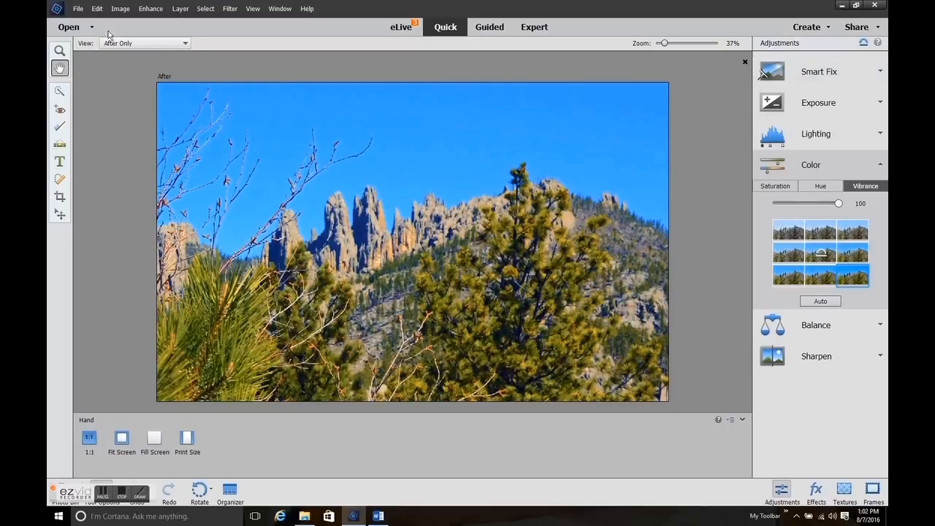
{"action": "left_click", "coordinate": [78, 9]}
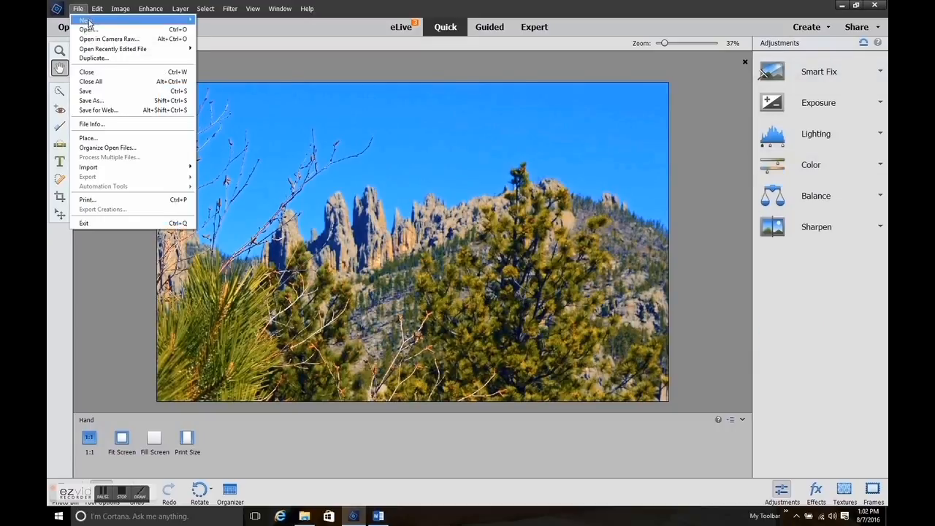
{"action": "left_click", "coordinate": [114, 93]}
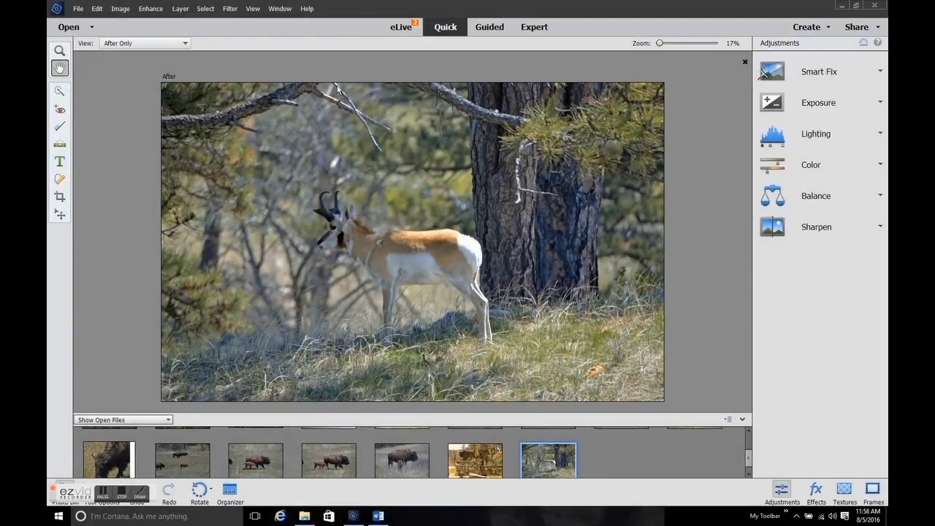
Apply Auto Smart Fix to the single pronghorn photo and crop it tightly around the animal's head, body and front legs.
{"action": "left_click", "coordinate": [147, 14]}
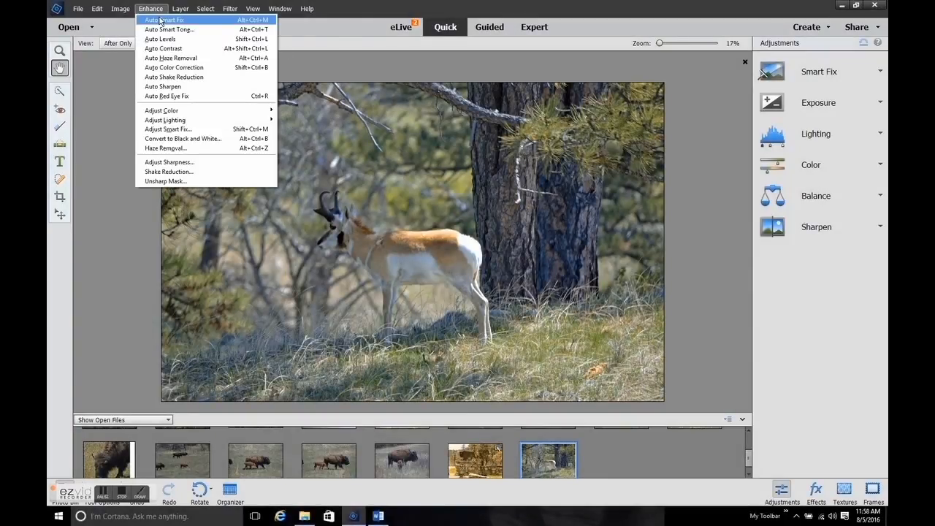
{"action": "left_click", "coordinate": [158, 16]}
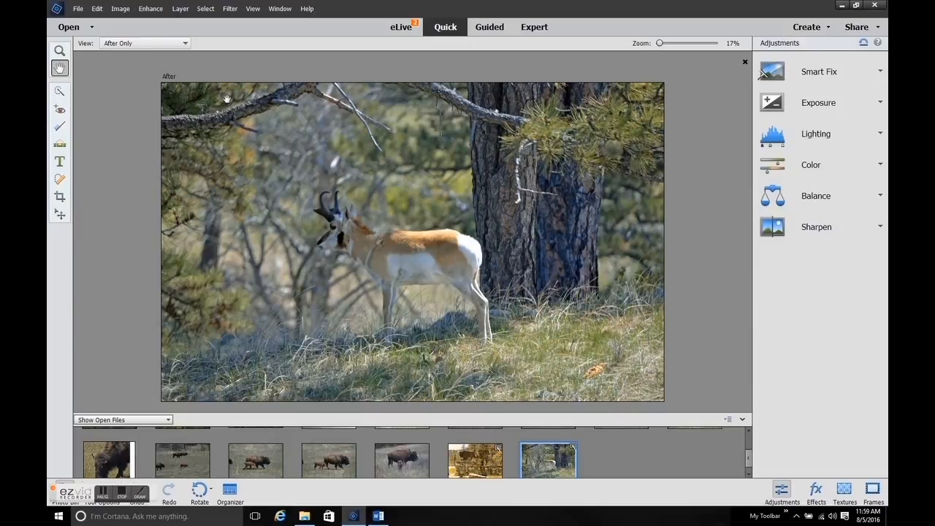
{"action": "left_click", "coordinate": [61, 197]}
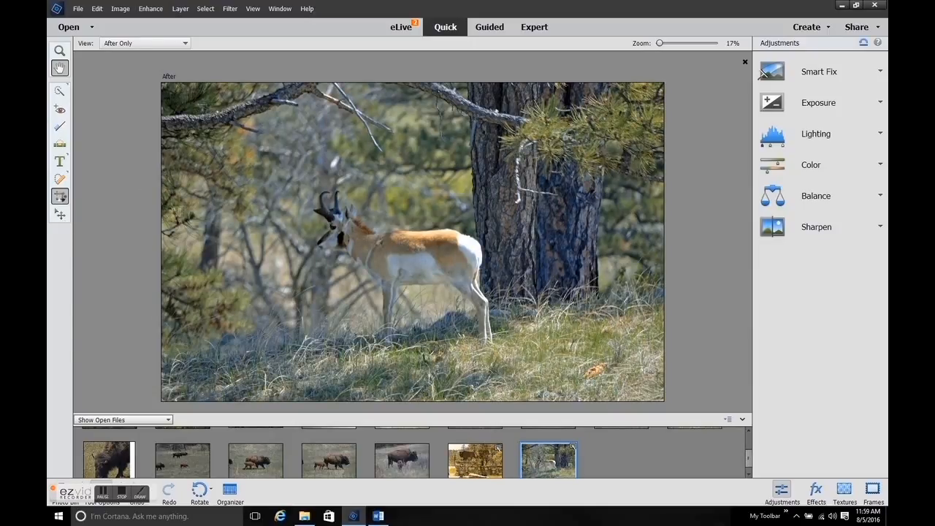
{"action": "left_click_drag", "start_coordinate": [178, 139], "coordinate": [284, 159]}
{"action": "left_click_drag", "start_coordinate": [632, 396], "coordinate": [468, 298]}
{"action": "left_click_drag", "start_coordinate": [431, 251], "coordinate": [429, 271]}
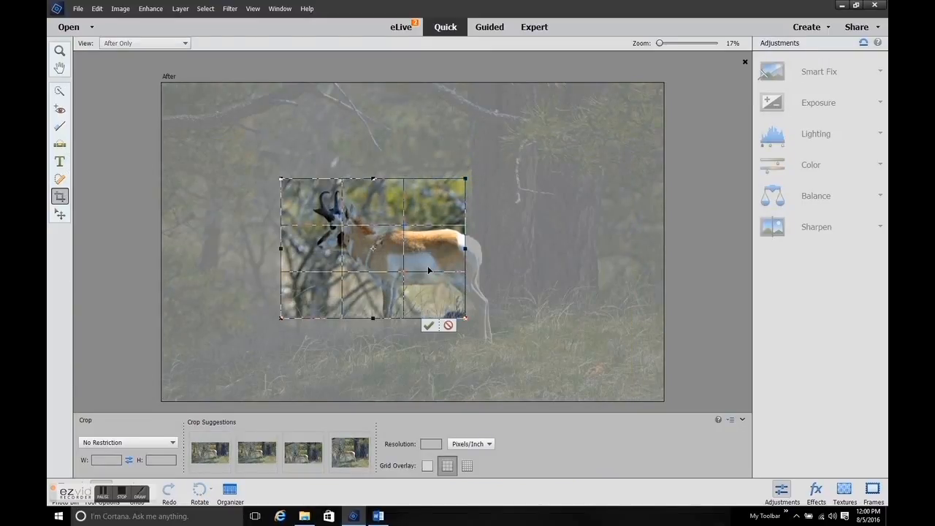
{"action": "left_click", "coordinate": [426, 325]}
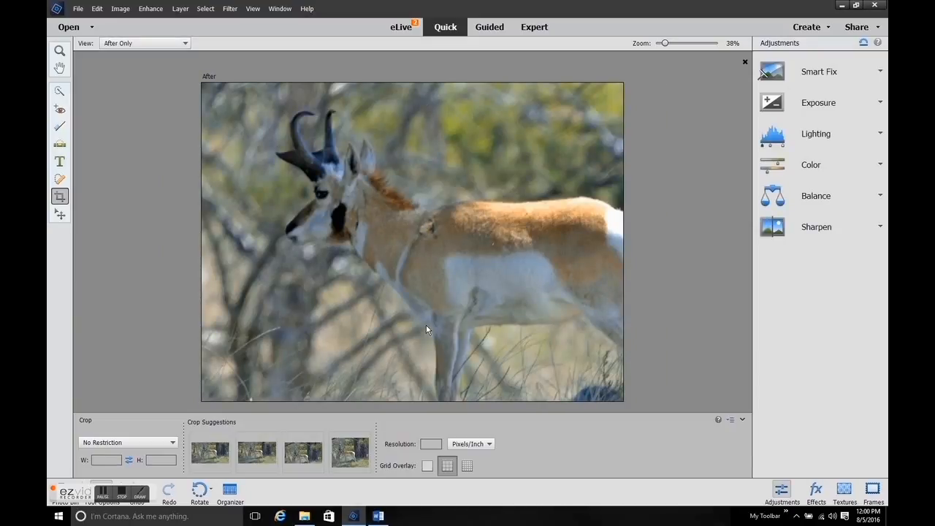
Apply the Snow effect from the Seasons group to the cropped pronghorn photo.
{"action": "left_click", "coordinate": [817, 499]}
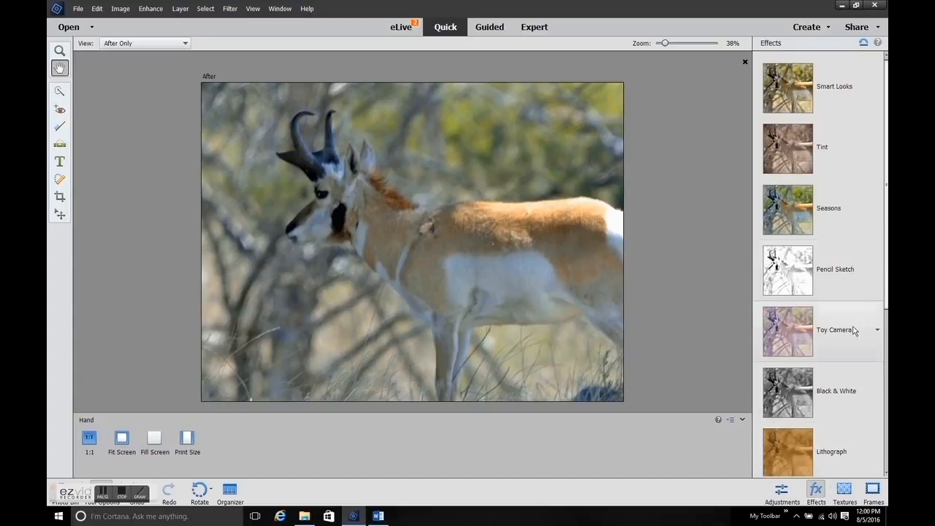
{"action": "left_click", "coordinate": [877, 207]}
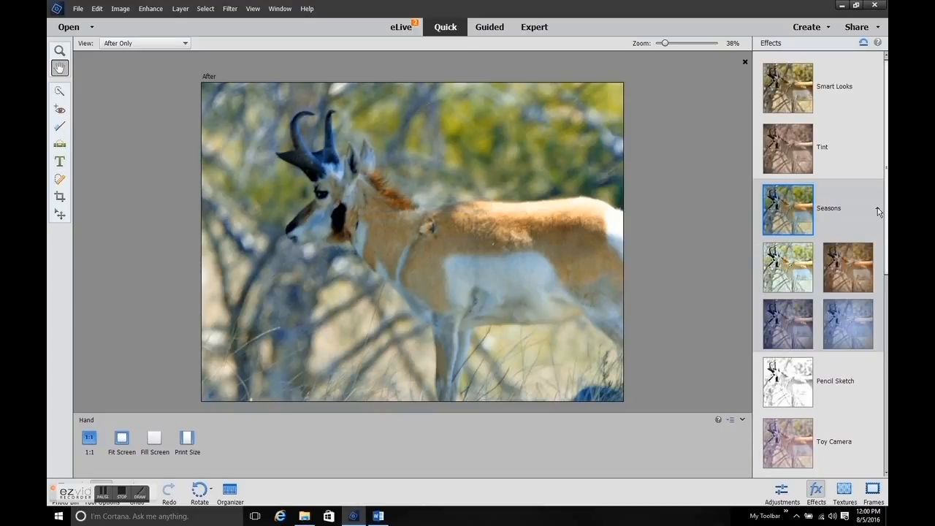
{"action": "left_click", "coordinate": [854, 331]}
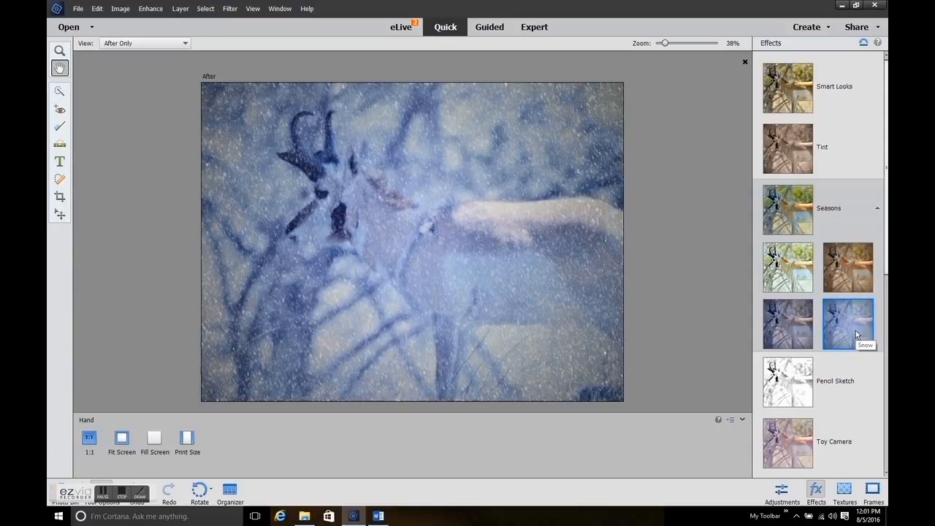
Look through the other effects available for the pronghorn photo, from Pencil Sketch to Vintage.
{"action": "scroll", "coordinate": [856, 334], "scroll_direction": "down", "scroll_amount": 3}
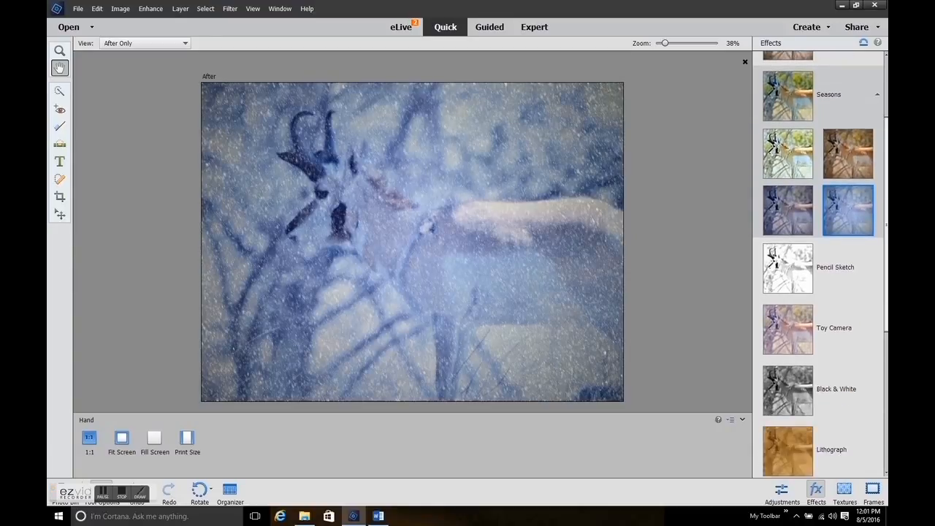
{"action": "scroll", "coordinate": [818, 264], "scroll_direction": "down", "scroll_amount": 4}
{"action": "scroll", "coordinate": [820, 263], "scroll_direction": "down", "scroll_amount": 1}
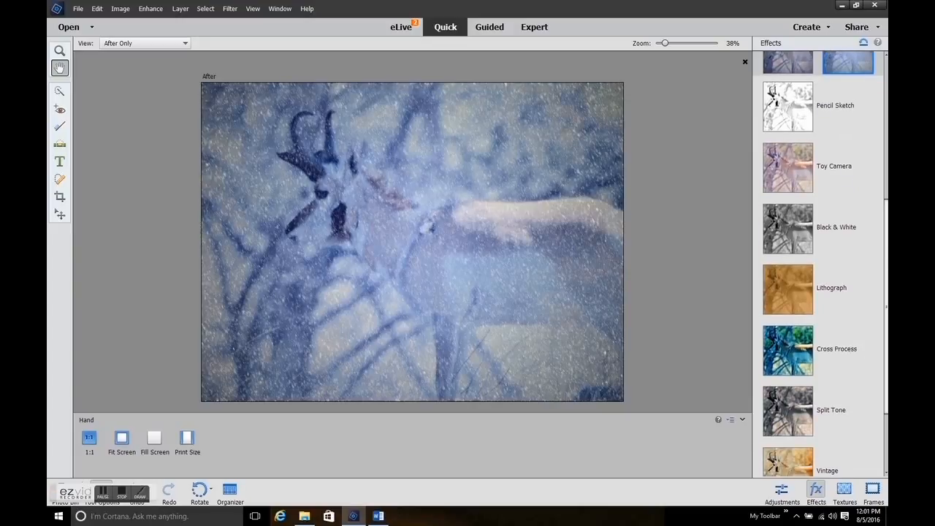
{"action": "scroll", "coordinate": [820, 262], "scroll_direction": "down", "scroll_amount": 2}
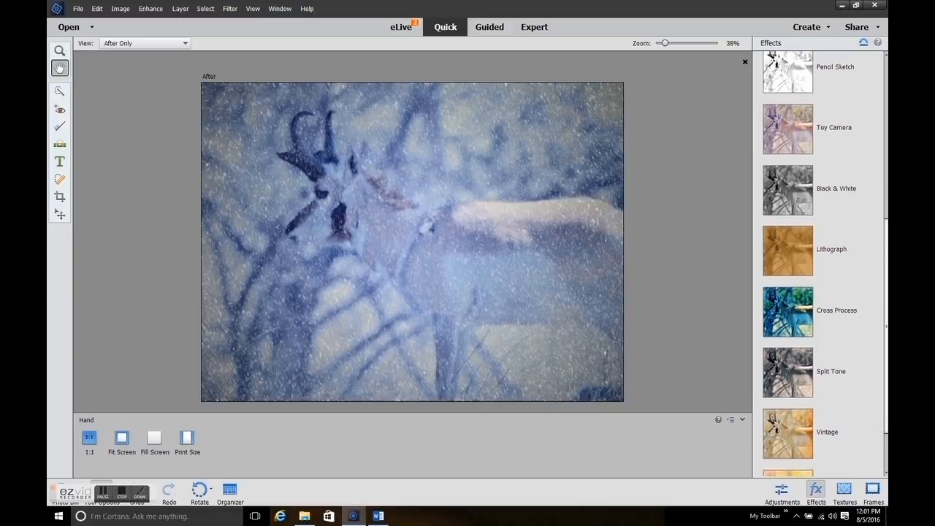